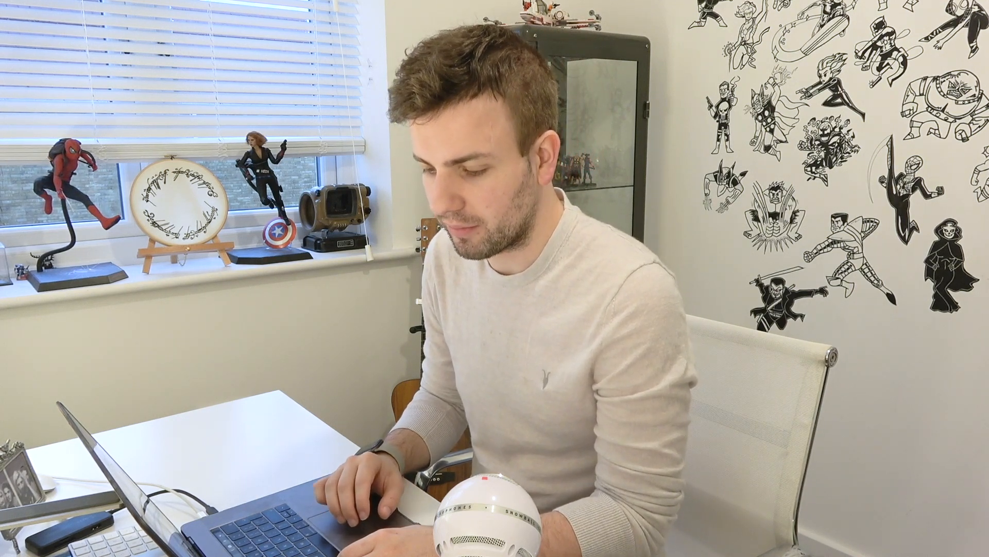
key("super+0")
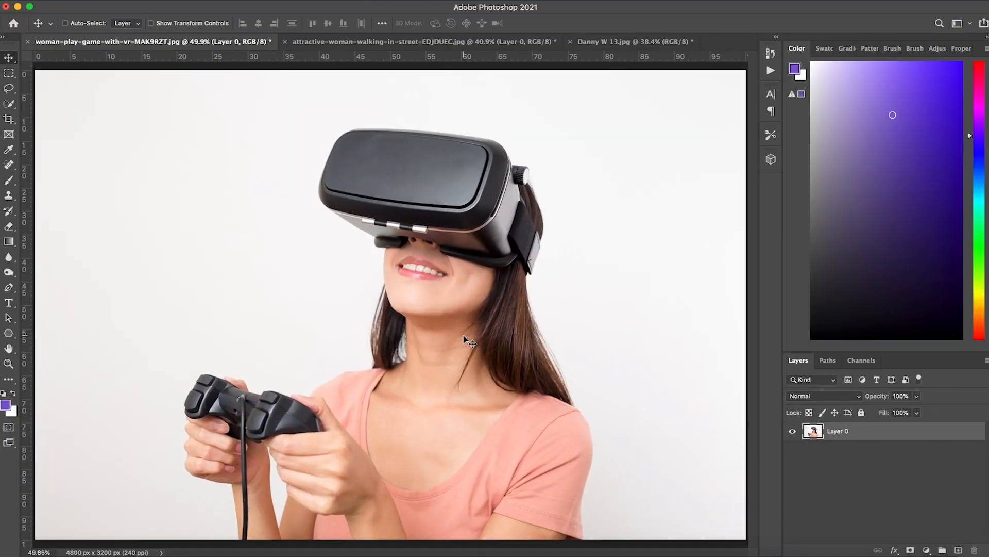
scroll(464, 339, "up", 5)
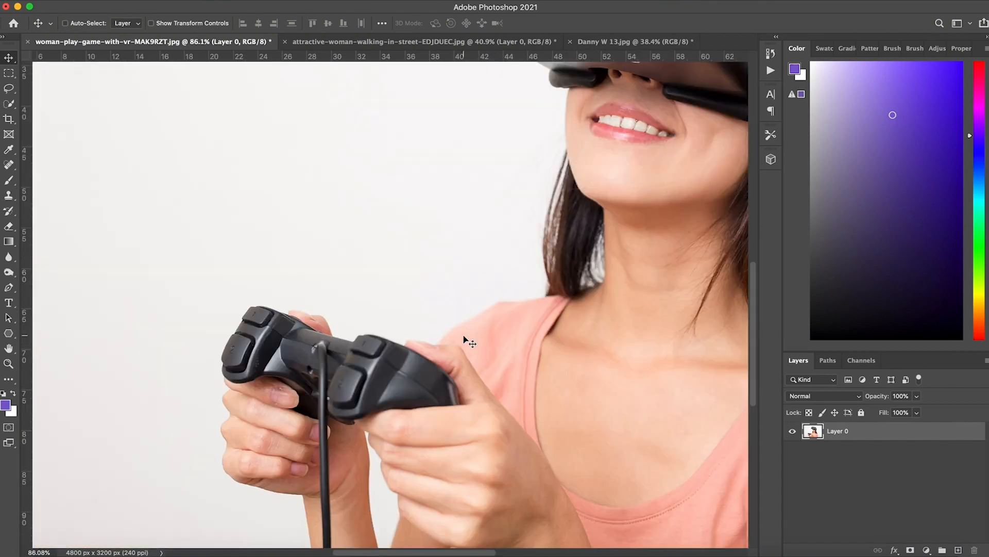
scroll(466, 340, "up", 5)
scroll(467, 340, "right", 5)
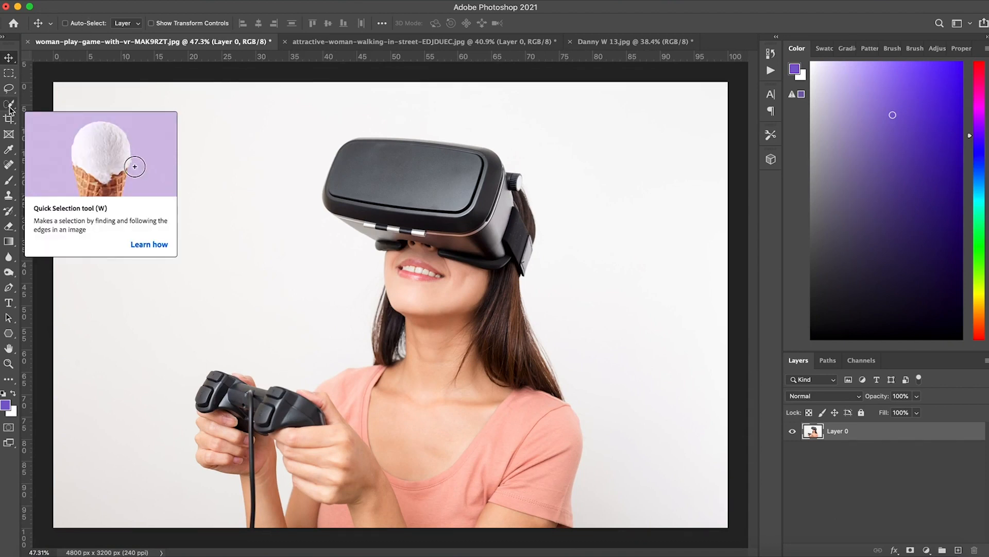
Step: Try selecting the woman, headset and controller by painting over them with the Quick Selection tool, and discard the selection
left_click(10, 106)
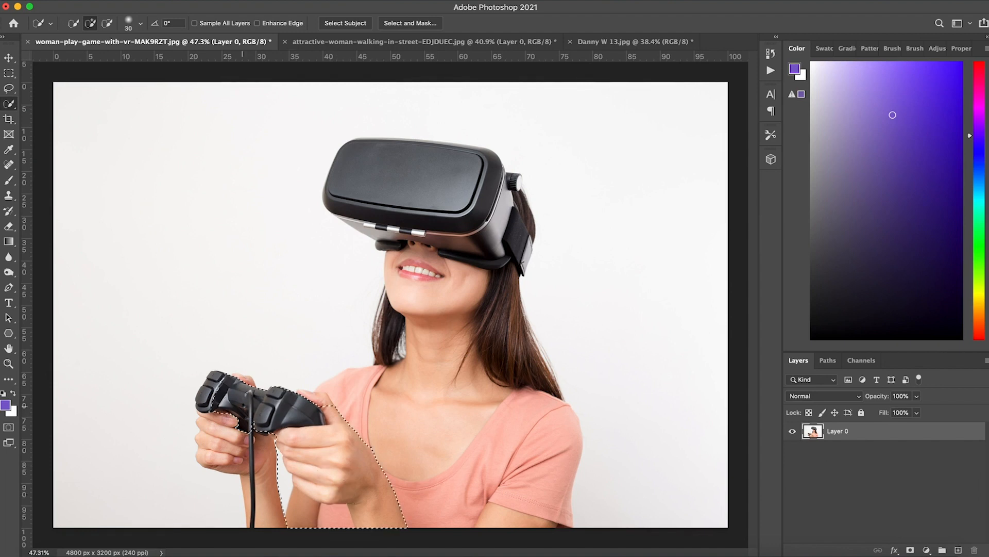
left_click_drag(420, 357, 464, 328)
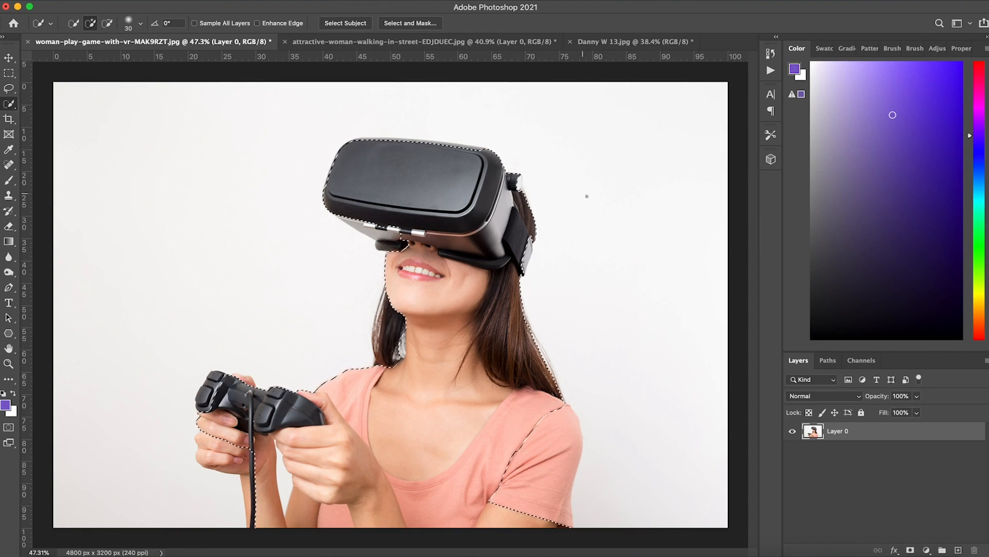
key("super+d")
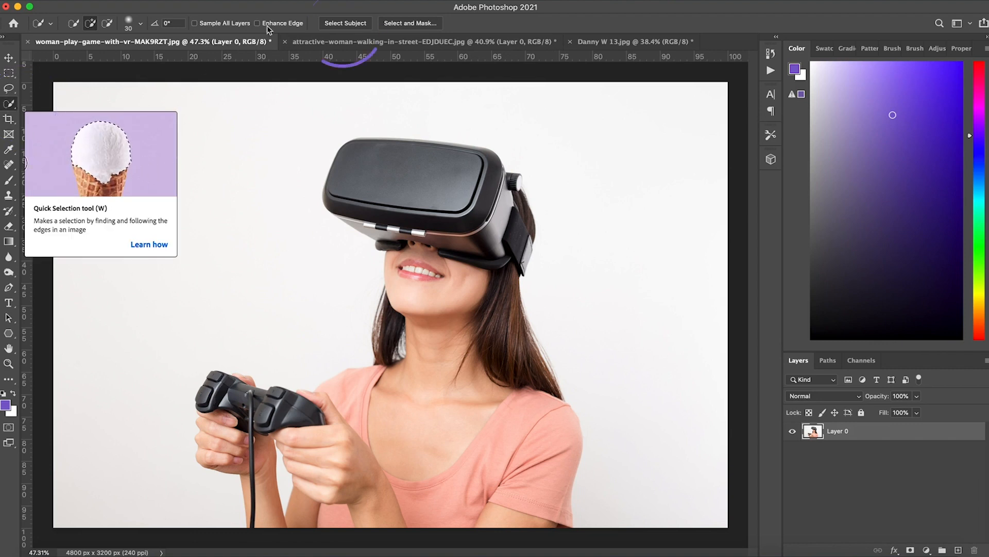
Step: Select the woman with Select Subject and add the missed upper edge of the VR headset to the selection
left_click(350, 24)
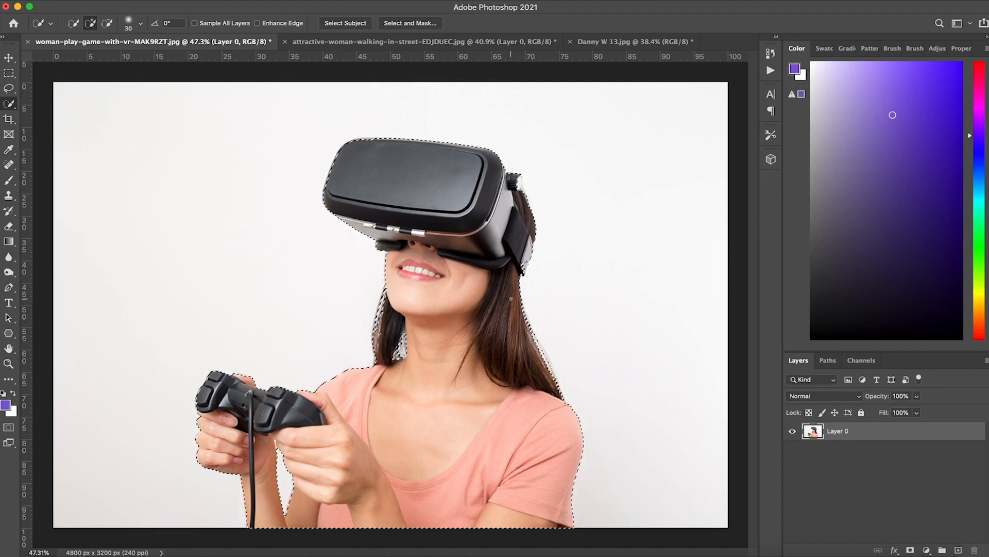
scroll(511, 298, "up", 5)
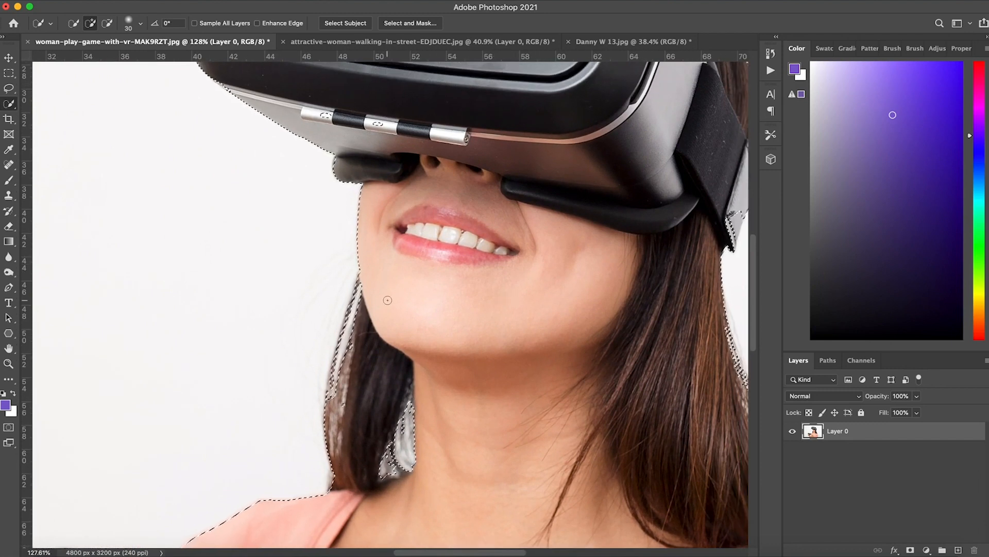
left_click_drag(611, 236, 353, 447)
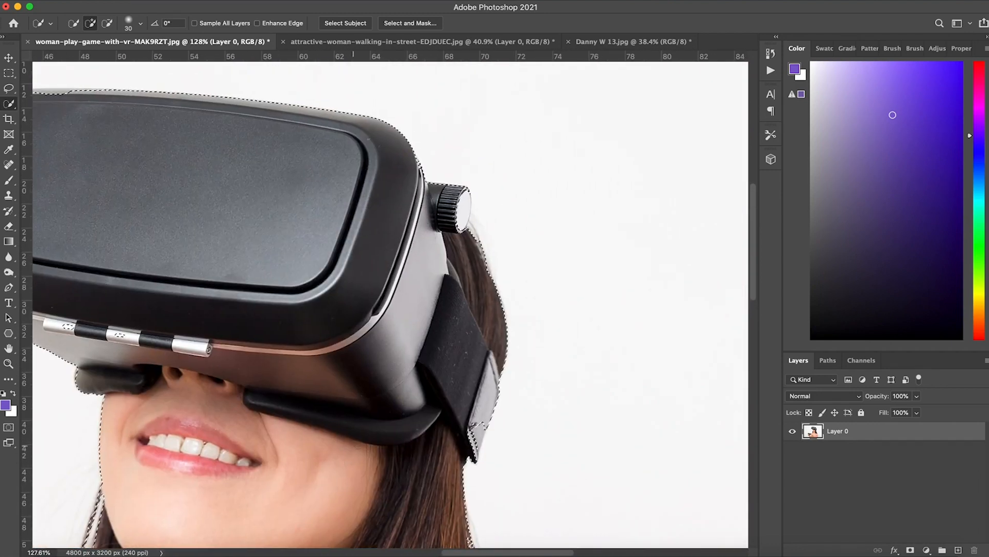
scroll(488, 208, "up", 5)
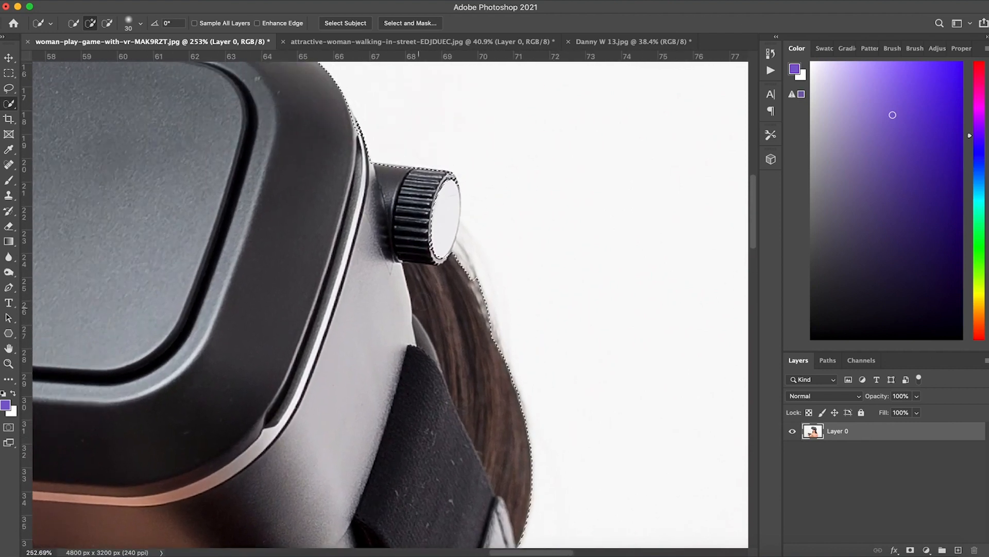
scroll(456, 244, "down", 6)
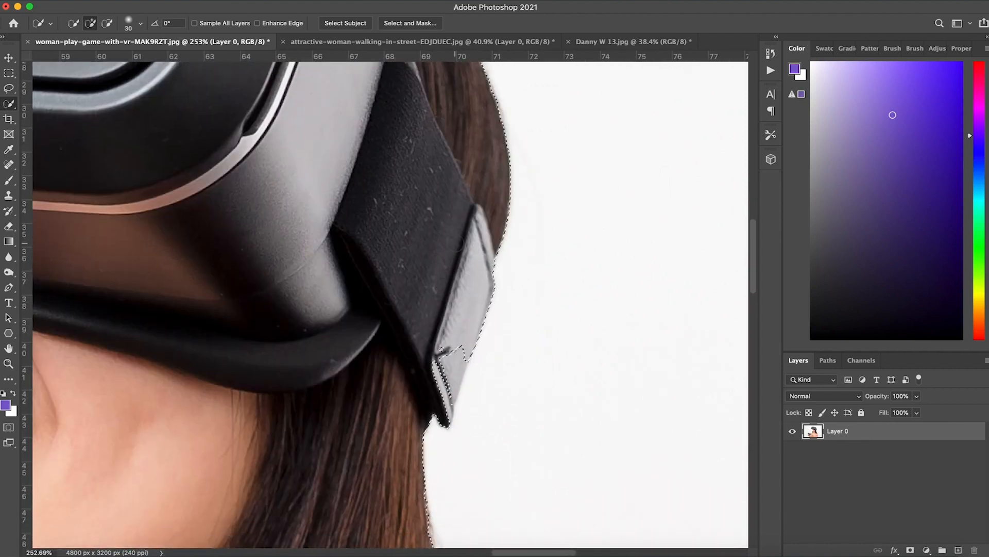
scroll(449, 384, "up", 10)
scroll(449, 384, "left", 5)
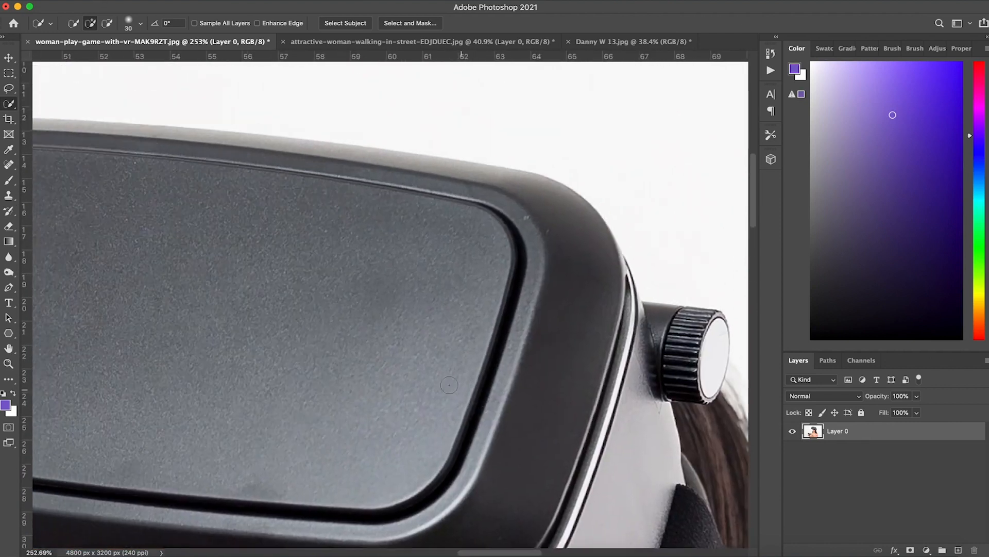
scroll(449, 384, "left", 8)
scroll(450, 384, "up", 3)
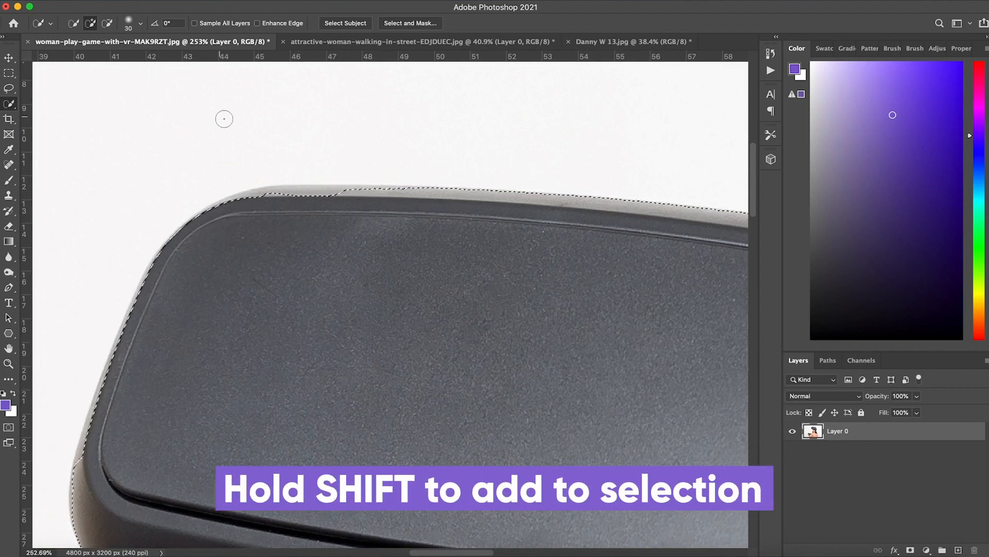
left_click_drag(272, 200, 364, 205)
Step: Add the white knob face and the grey strap end at the side of the headset to the selection
scroll(363, 205, "right", 15)
scroll(364, 205, "down", 5)
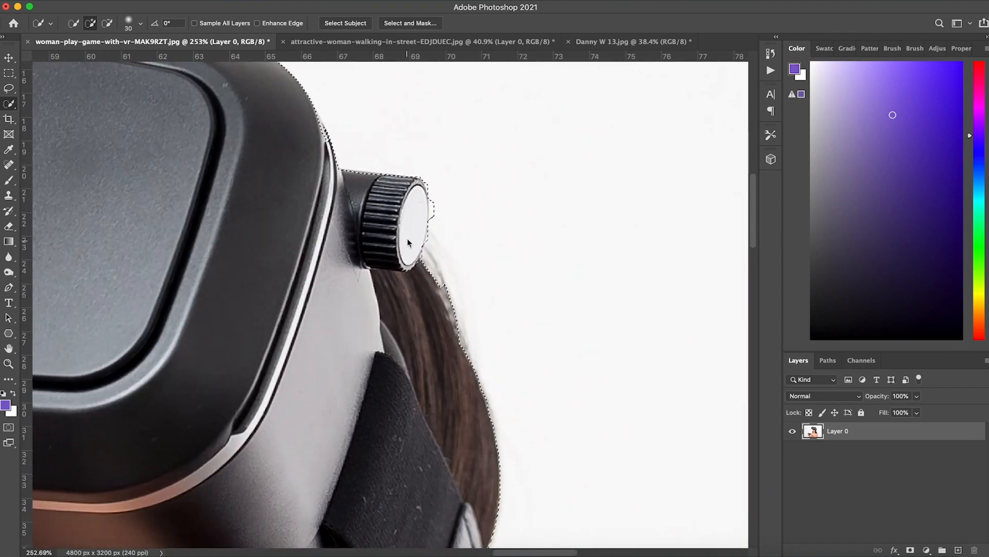
scroll(408, 242, "down", 8)
scroll(408, 243, "right", 2)
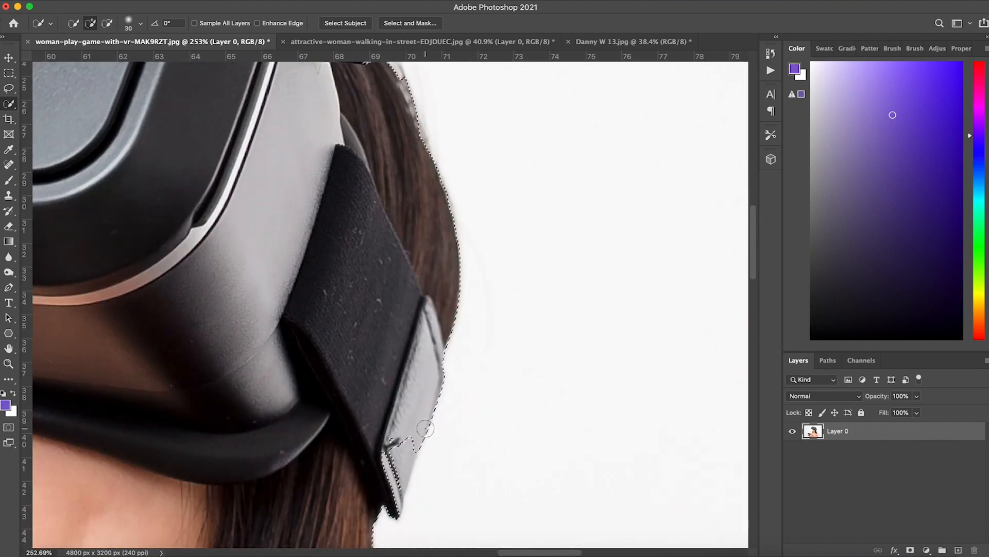
scroll(426, 428, "down", 4)
scroll(426, 428, "left", 2)
Step: Examine the selection outline around the hair, hands, game controller and pink sleeve for missed areas
scroll(429, 375, "down", 16)
scroll(429, 375, "left", 8)
scroll(427, 374, "down", 7)
scroll(426, 373, "left", 13)
scroll(427, 373, "down", 11)
scroll(426, 375, "left", 10)
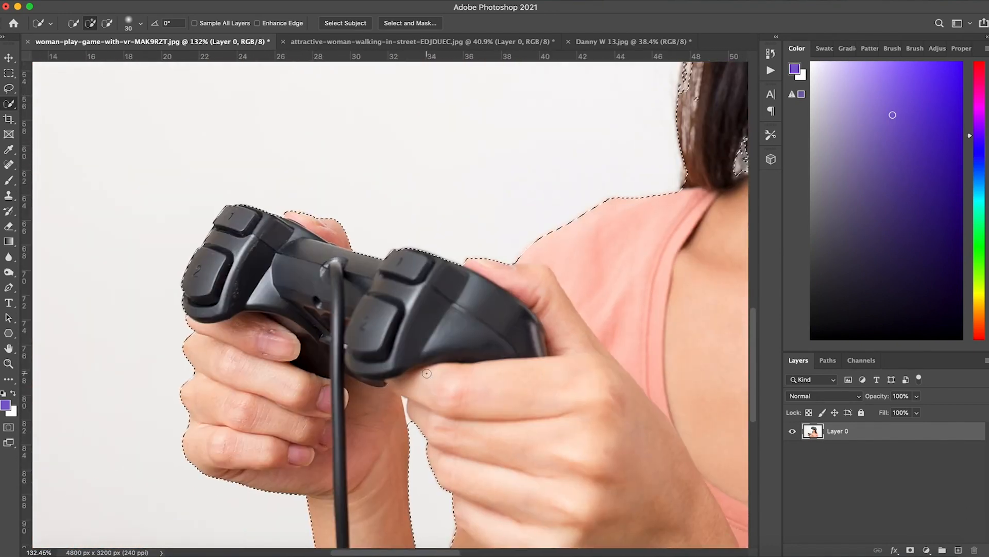
scroll(426, 374, "down", 8)
scroll(426, 373, "right", 7)
scroll(426, 373, "right", 10)
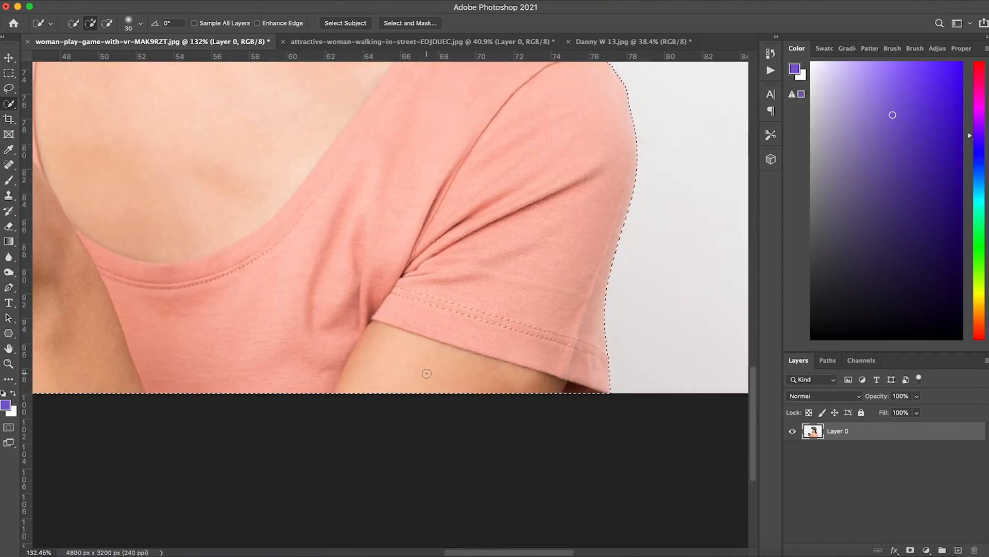
scroll(426, 373, "up", 20)
scroll(427, 373, "up", 10)
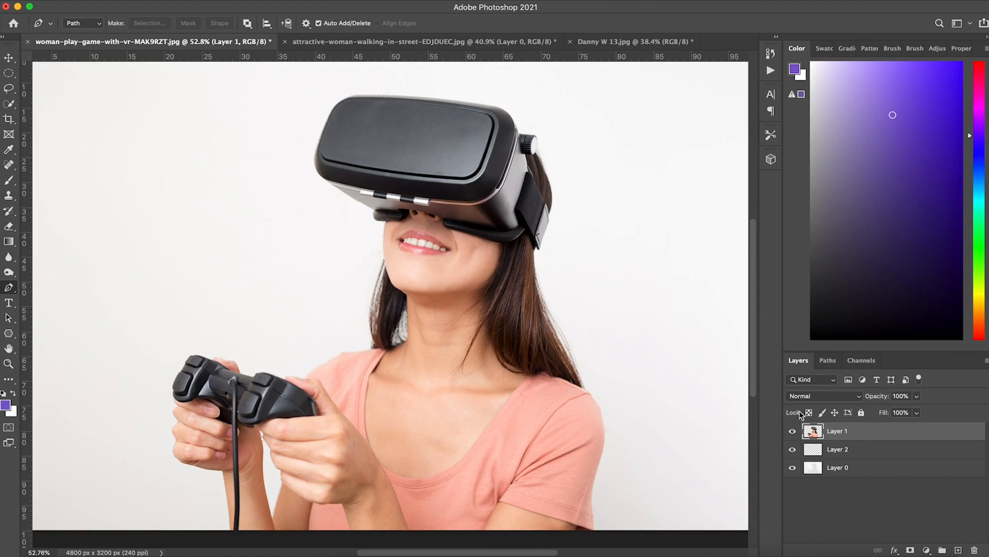
Step: Load the woman's outline from Layer 1 as a selection, cut her out and paste her in place on a new layer
left_click(792, 431)
left_click(797, 431)
left_click(814, 433, "super")
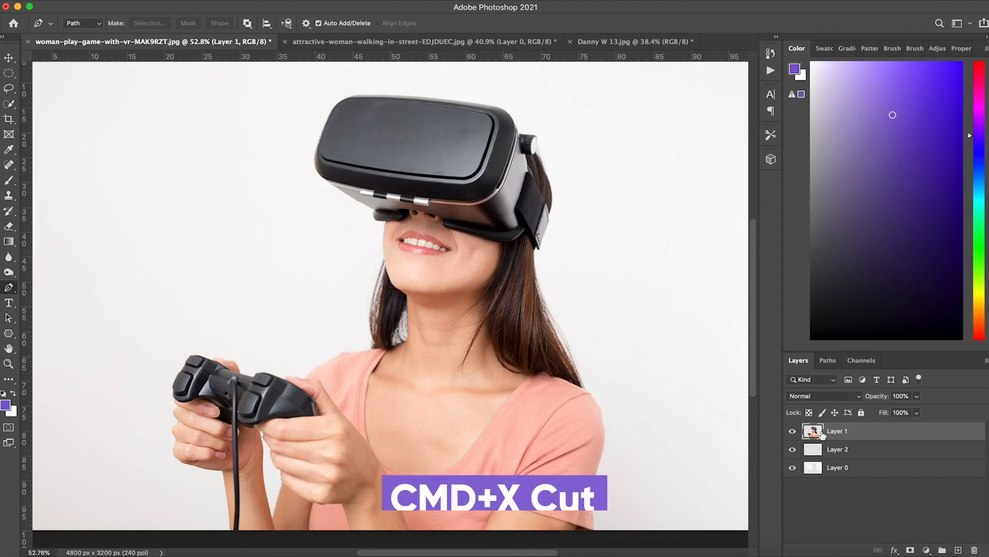
key("super+x")
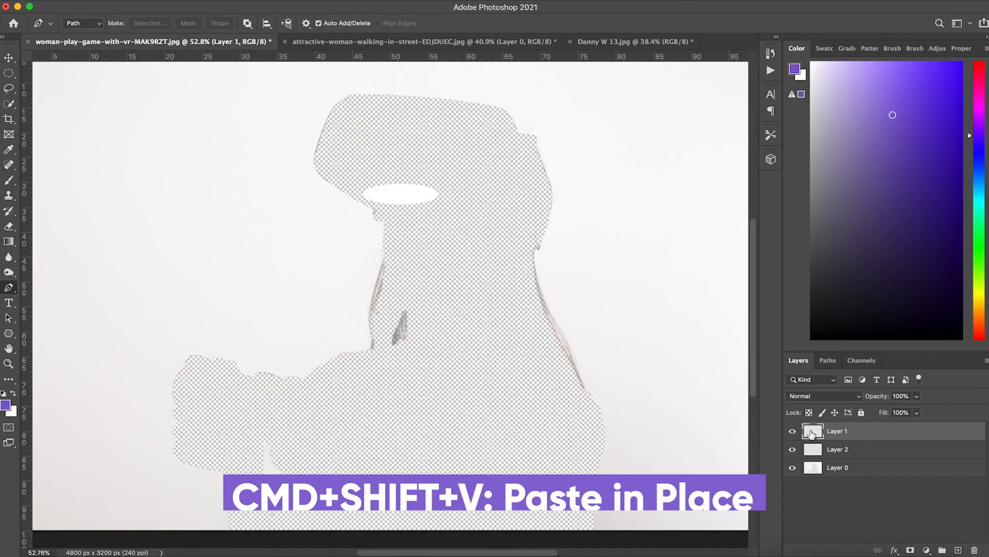
key("super+shift+v")
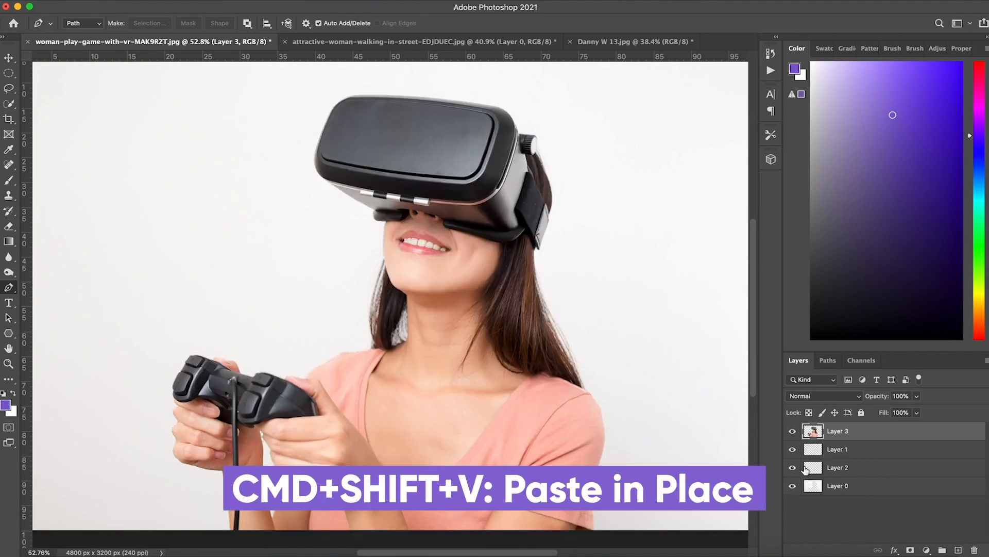
Step: Add a new layer directly above Layer 0 and fill it with the purple foreground colour behind the woman
left_click(848, 485)
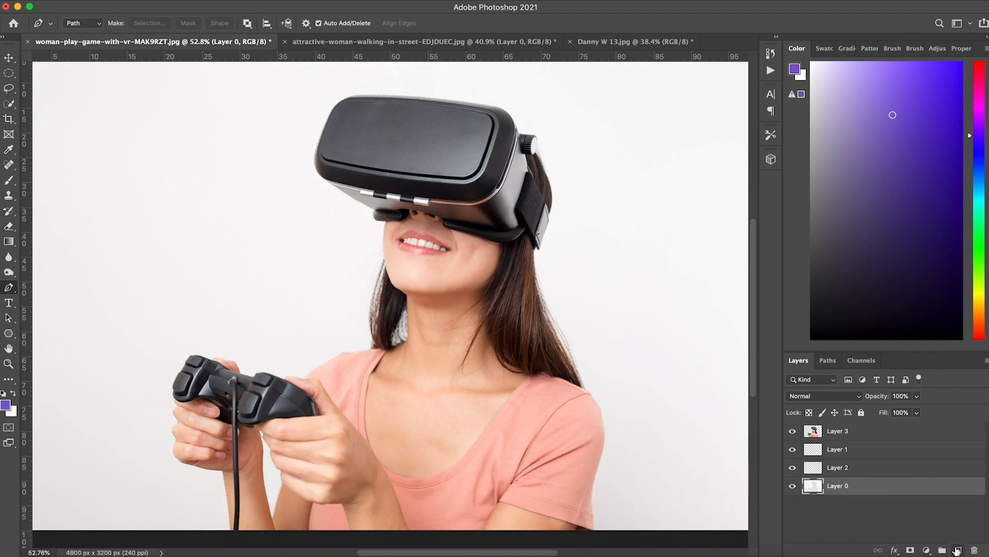
left_click(956, 550)
key("alt+BackSpace")
scroll(656, 363, "down", 5)
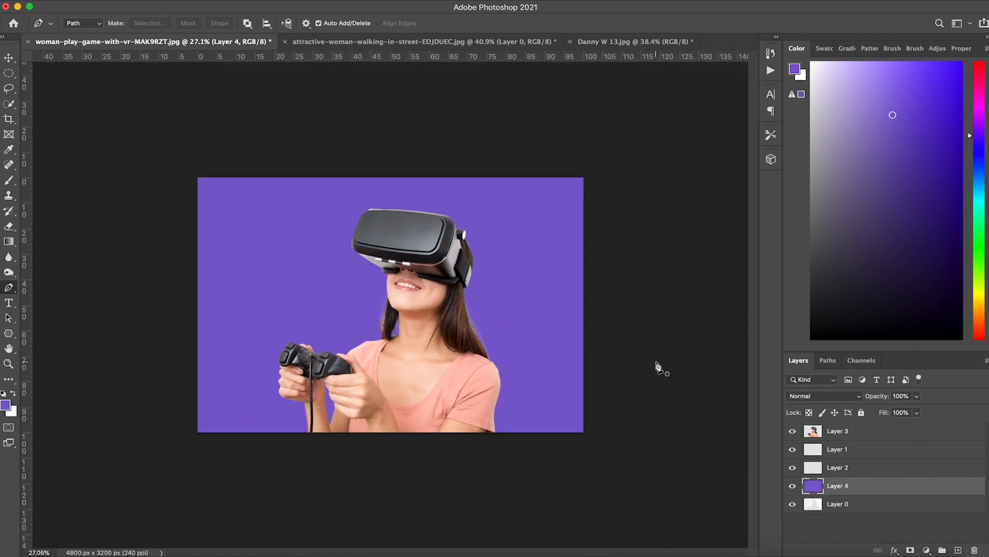
scroll(656, 363, "up", 8)
scroll(656, 364, "up", 3)
scroll(656, 364, "right", 2)
scroll(656, 369, "down", 10)
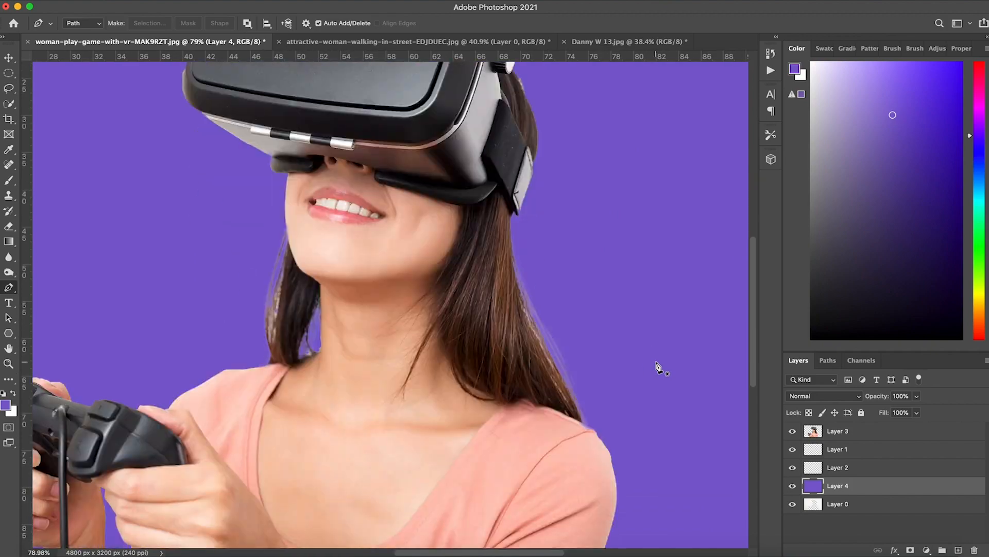
scroll(656, 368, "left", 2)
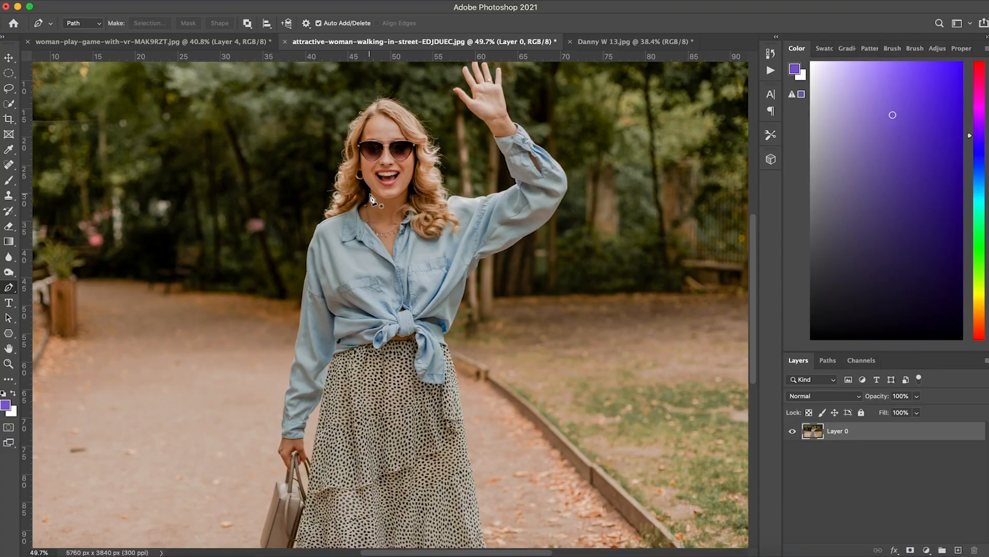
Step: Select the whole waving woman in the street photo, including her skirt and handbag, with the Quick Selection tool
scroll(371, 198, "down", 3)
scroll(371, 199, "up", 6)
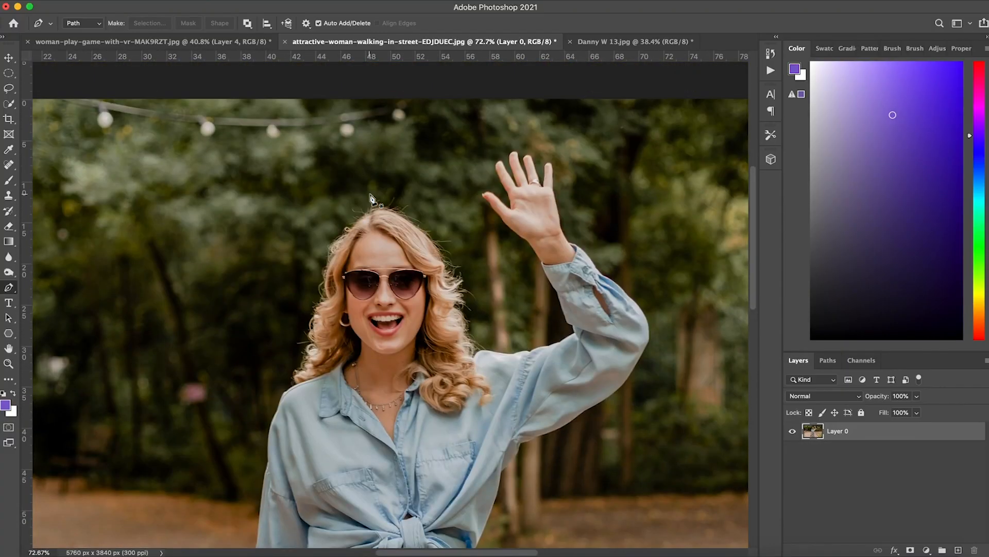
scroll(371, 199, "down", 3)
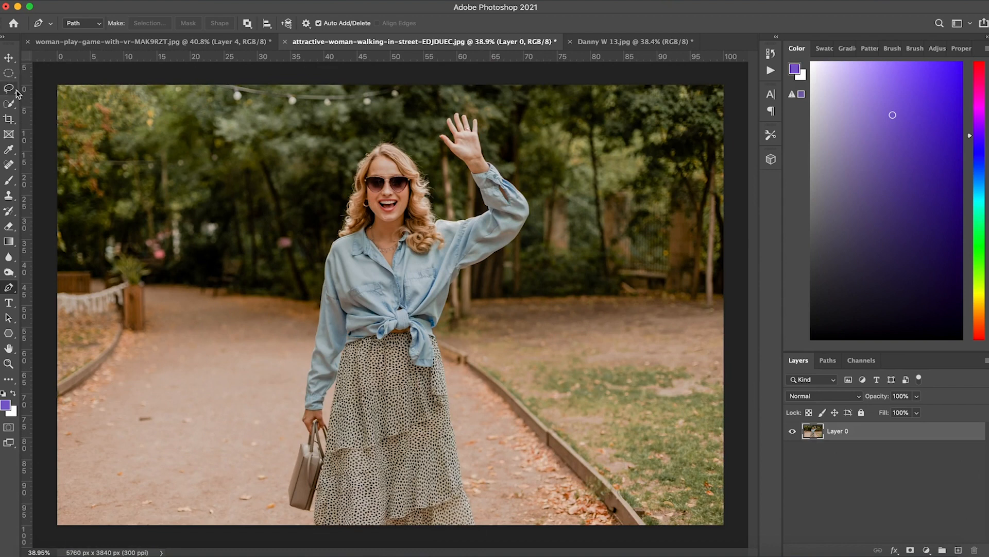
left_click(10, 104)
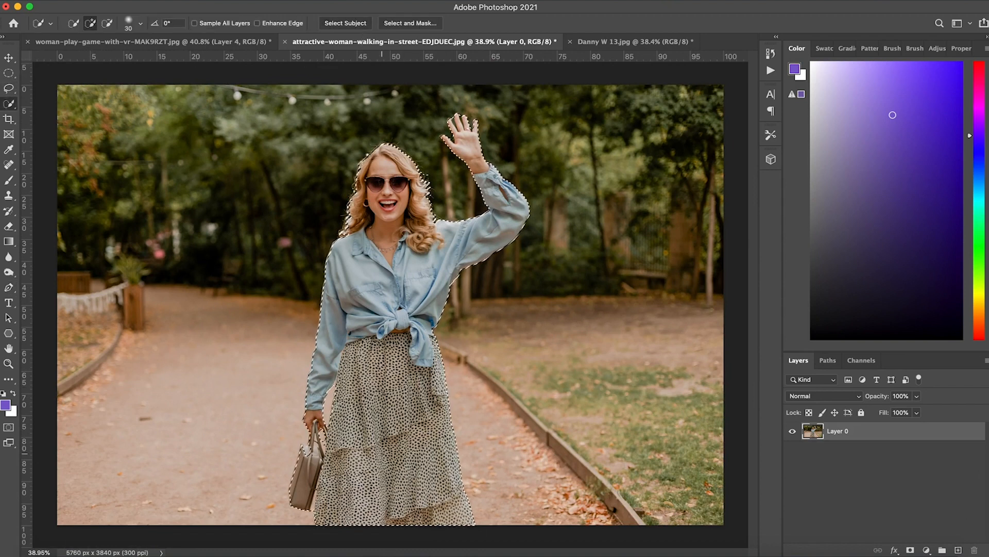
Step: Add the missed light-coloured top face of the handbag to the selection
scroll(382, 454, "up", 3)
scroll(382, 454, "down", 5)
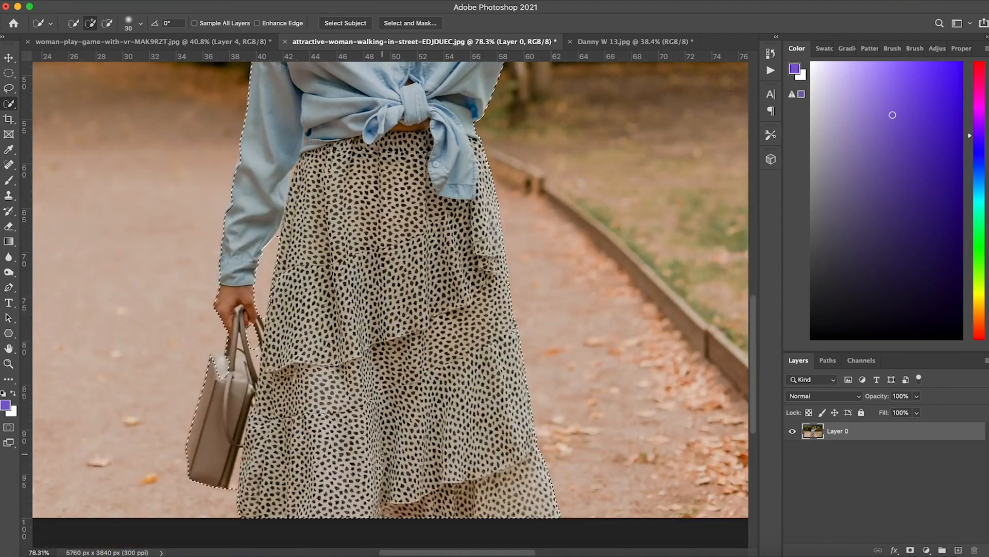
scroll(383, 453, "up", 7)
scroll(383, 453, "up", 2)
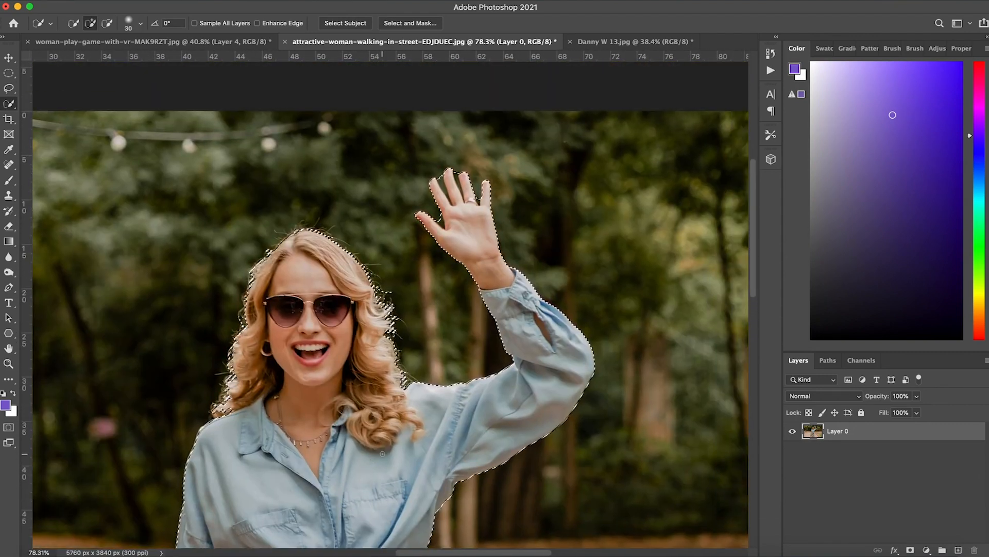
scroll(382, 453, "down", 10)
scroll(344, 309, "up", 8)
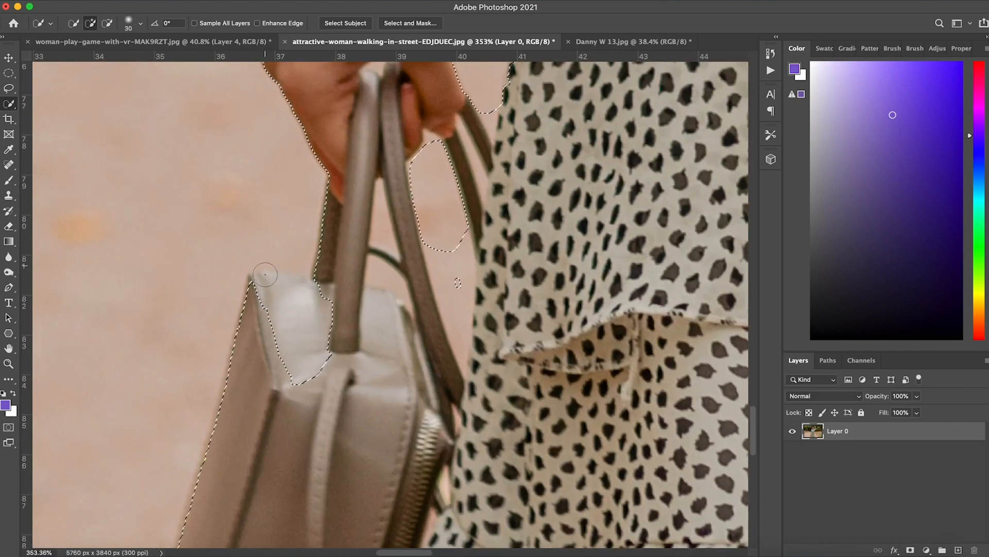
mouse_move(265, 275)
left_mouse_down()
mouse_move(315, 340)
mouse_move(299, 370)
left_mouse_up()
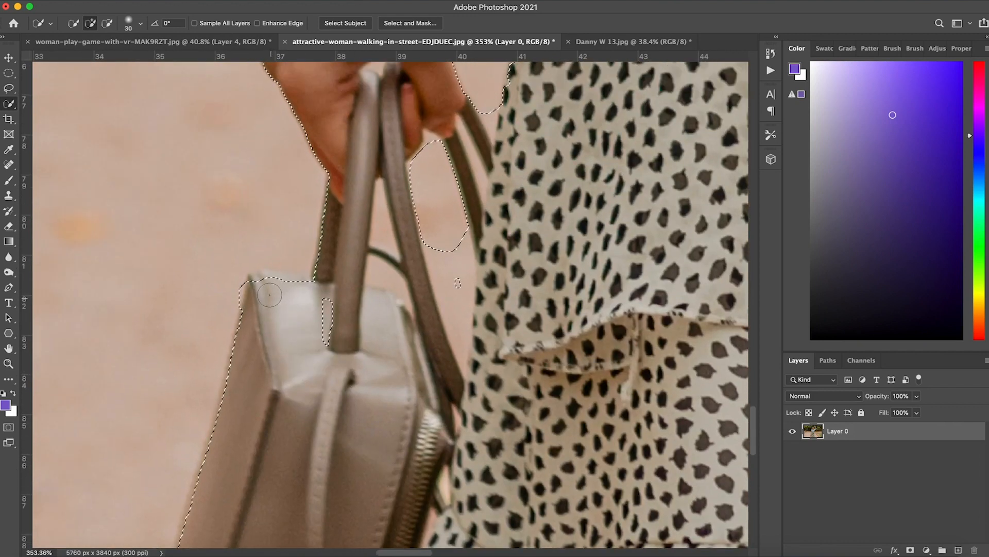
Step: Subtract the background gap between the handbag's handles and the skirt from the selection
left_click(447, 249, "alt")
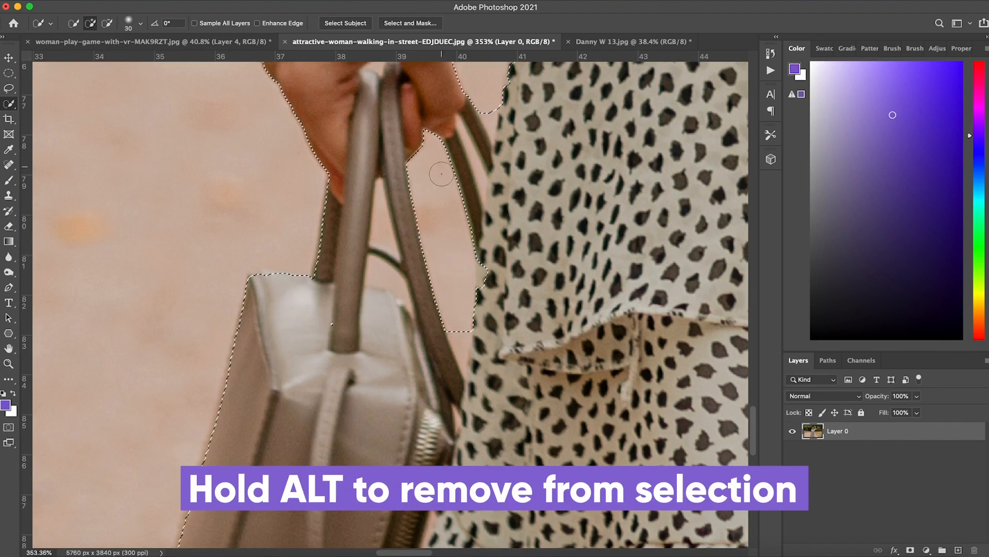
scroll(464, 170, "up", 5)
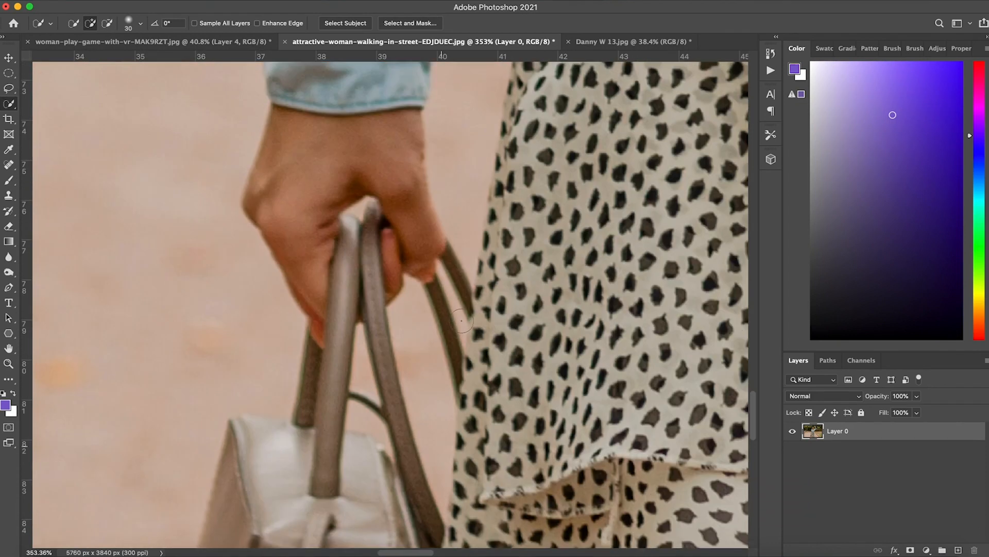
scroll(485, 184, "down", 6)
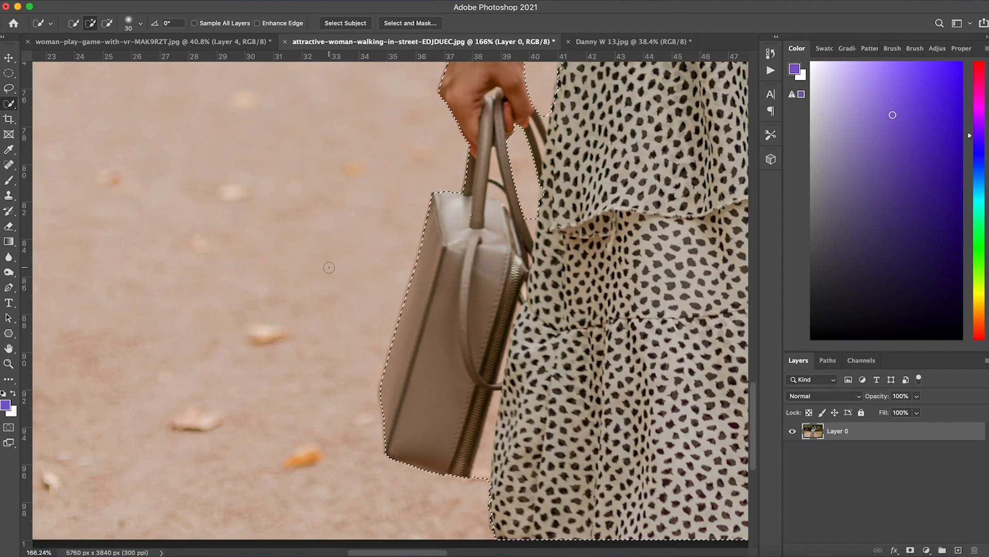
Step: Open the waving woman's selection in the Select and Mask workspace
scroll(328, 268, "up", 8)
scroll(329, 268, "right", 3)
scroll(328, 267, "up", 6)
scroll(328, 268, "right", 8)
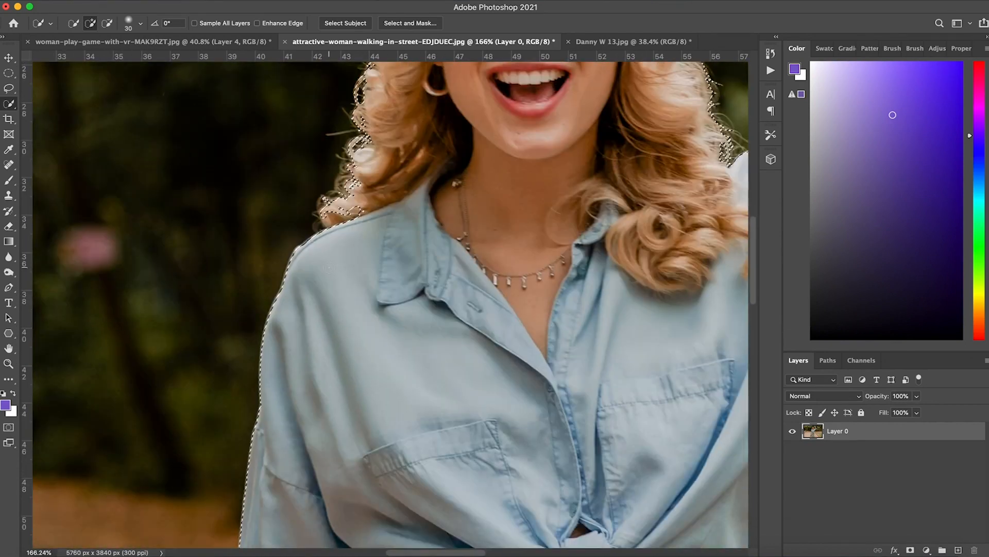
scroll(329, 268, "down", 8)
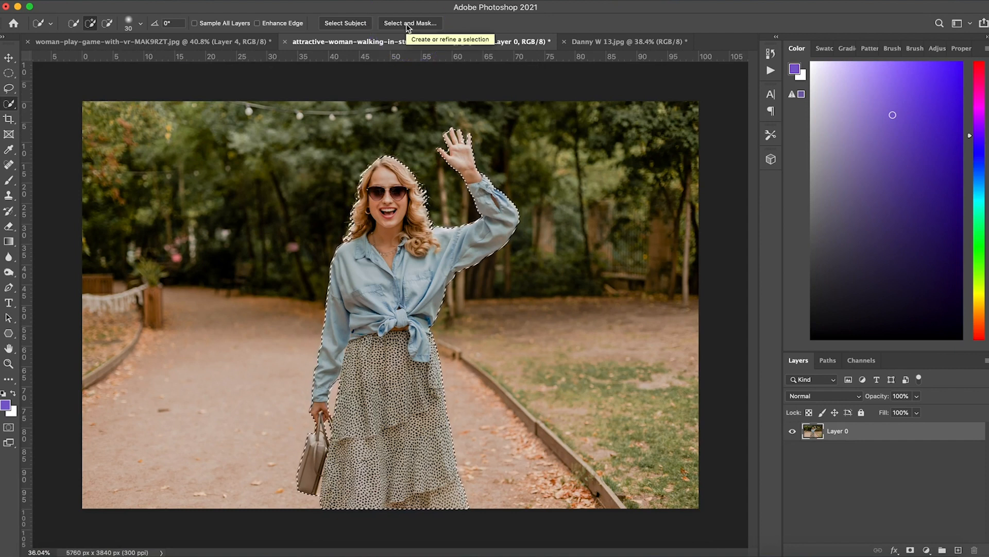
left_click(408, 24)
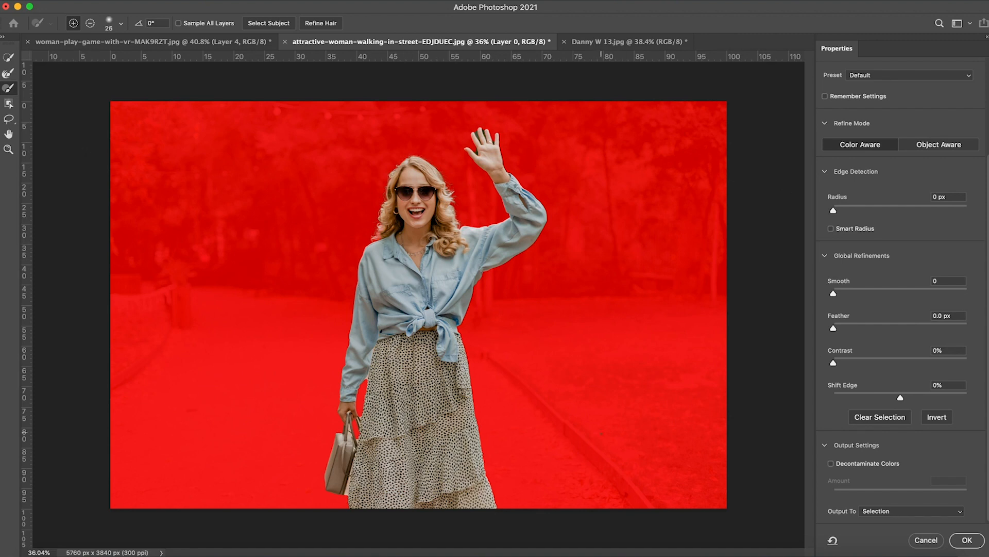
Step: Preview the selection On Black at 81% opacity and return to the Overlay view at 83% opacity
left_click(875, 103)
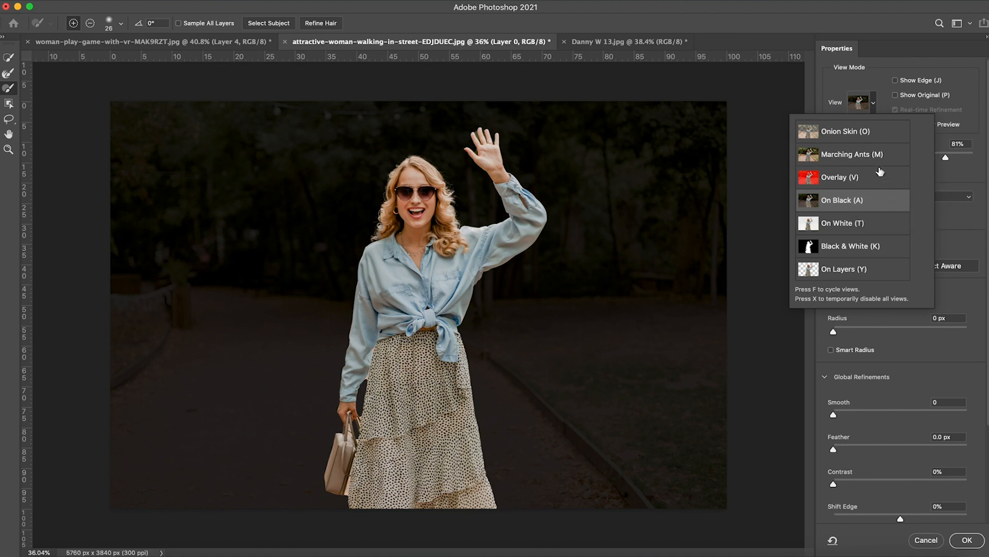
left_click(956, 171)
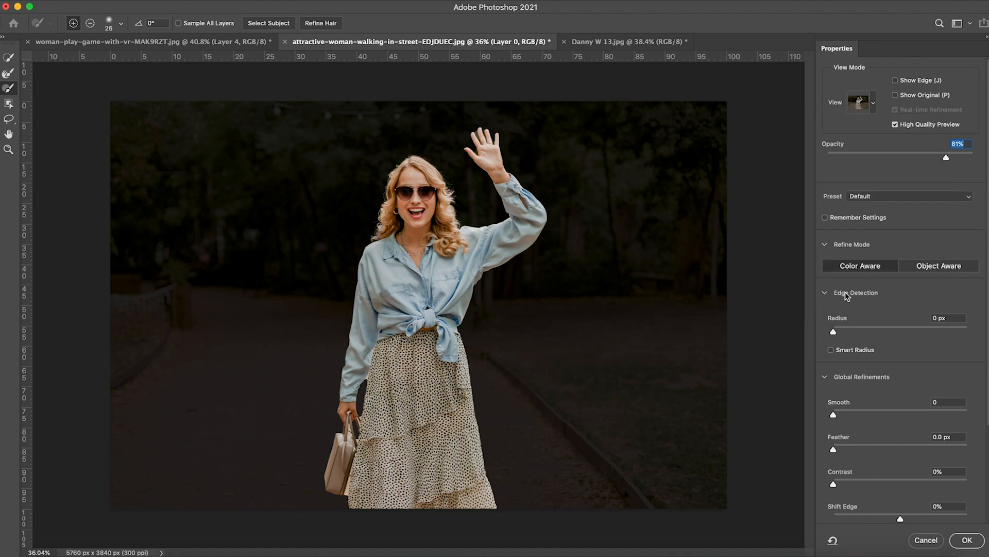
scroll(823, 279, "down", 5)
left_click(873, 106)
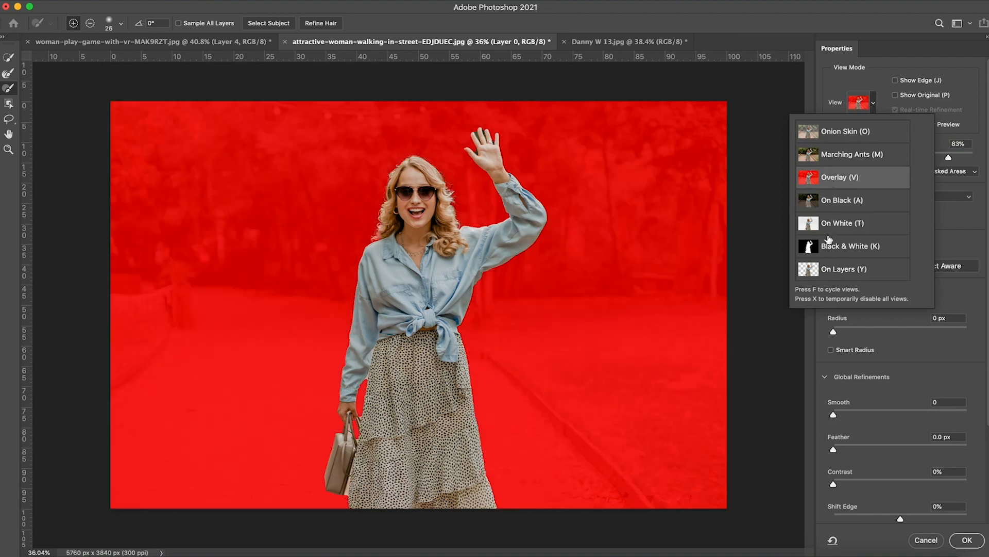
left_click(821, 349)
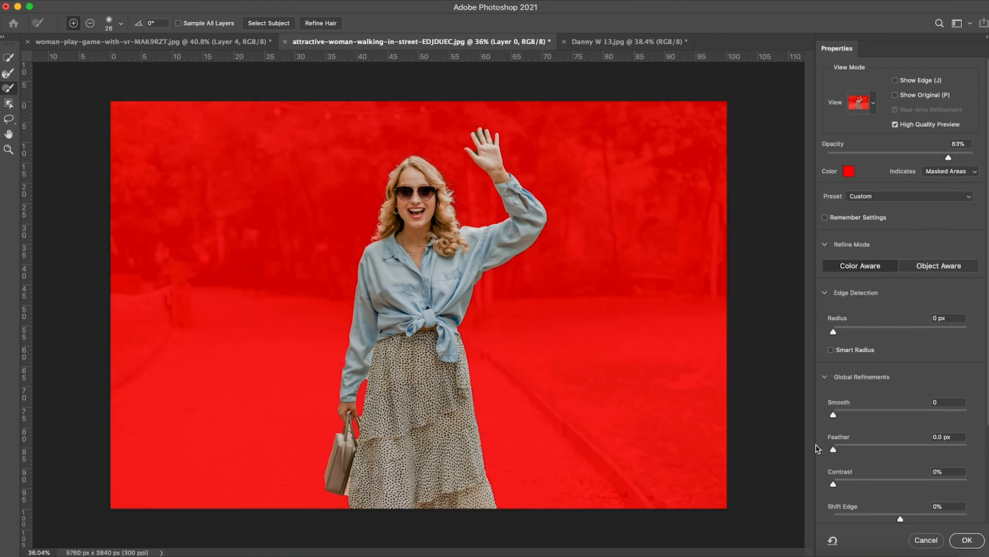
Step: Turn on Decontaminate Colors at 100% and set the edge detection radius to 6 px
scroll(821, 447, "down", 5)
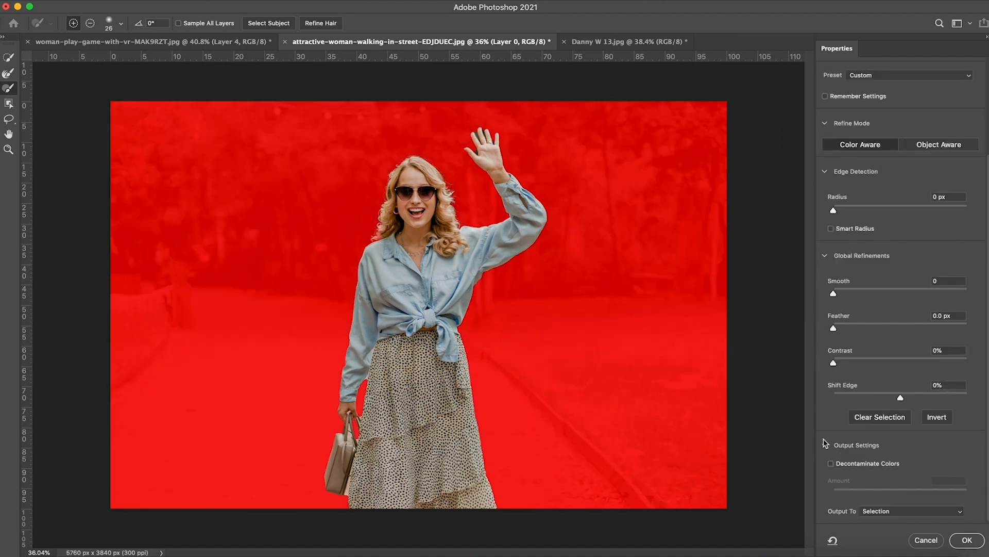
left_click(831, 464)
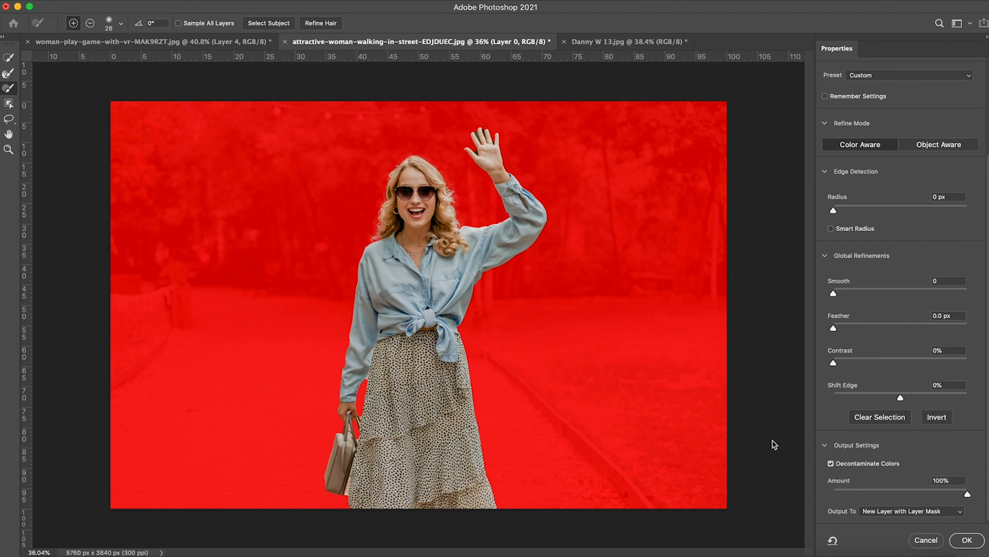
key("super+plus")
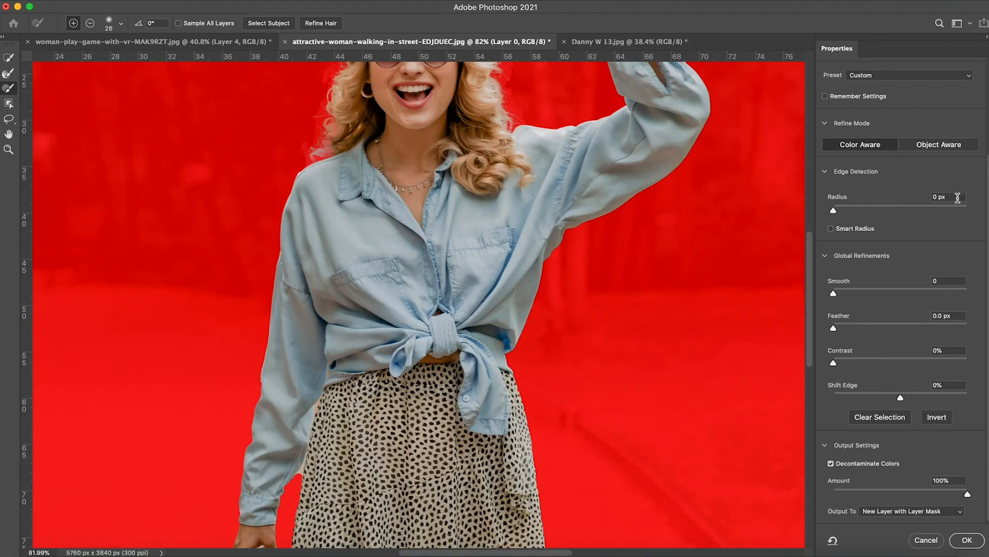
scroll(831, 303, "up", 5)
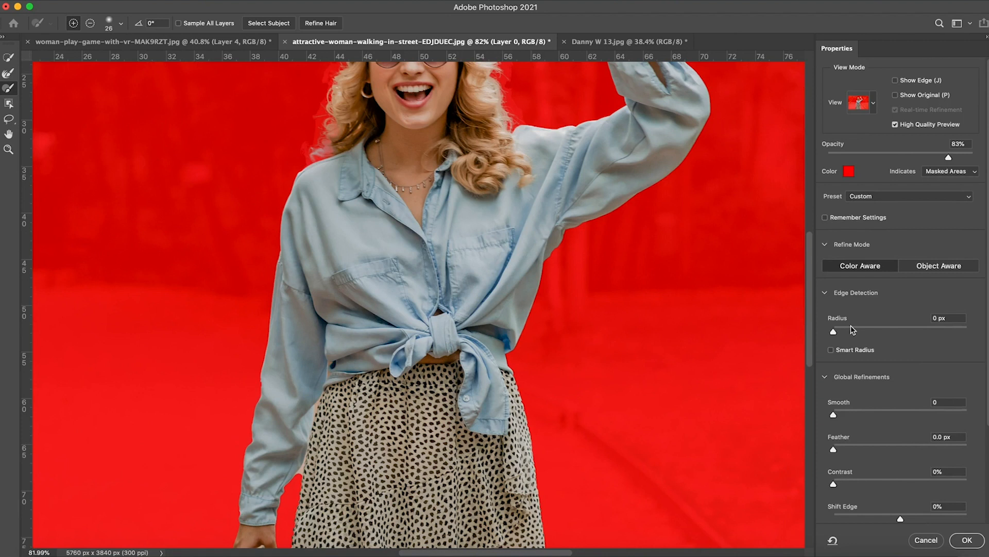
left_click(860, 331)
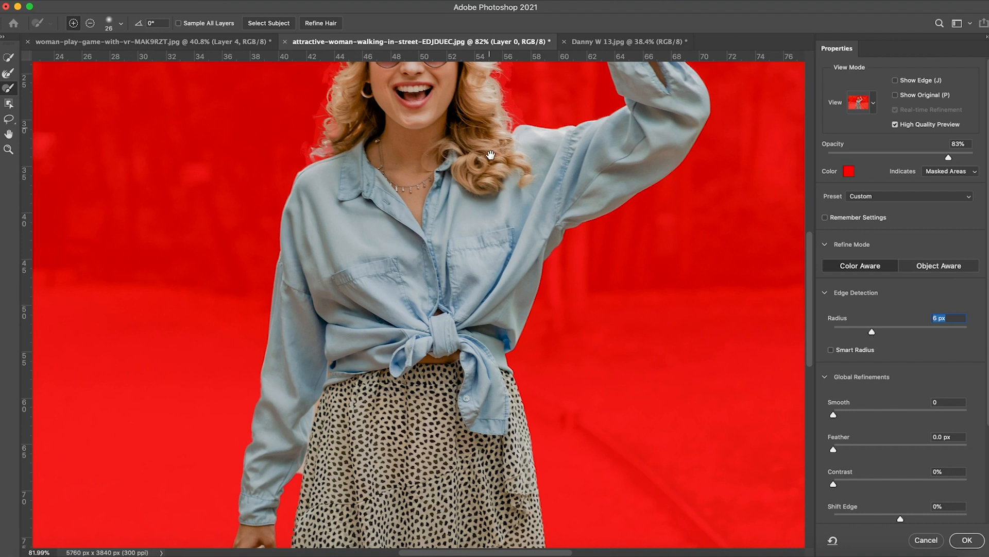
Step: Remove the background left between the raised hand's fingers and beside the thumb with the Refine Edge Brush
left_click_drag(490, 154, 506, 283)
left_click_drag(440, 400, 553, 255)
left_click_drag(648, 180, 468, 415)
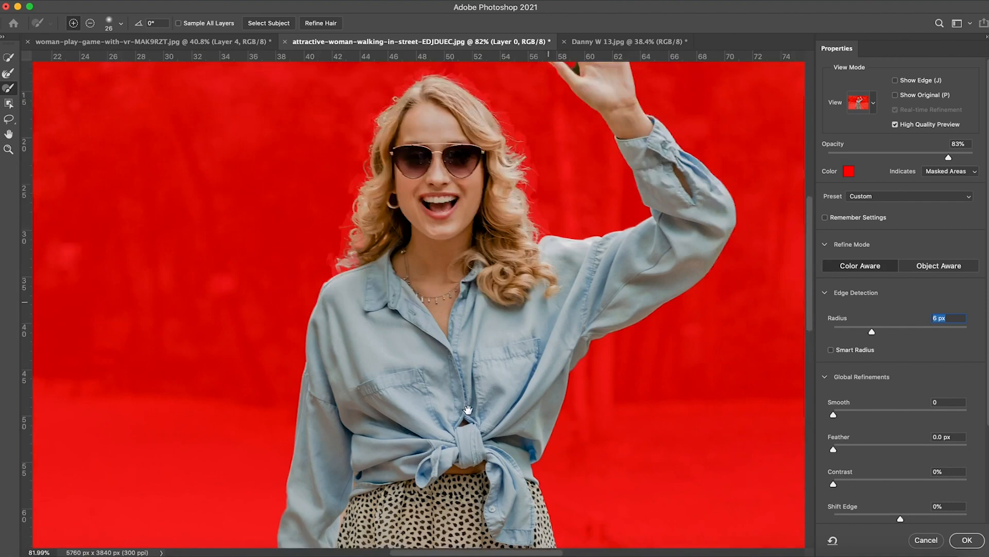
left_click_drag(505, 334, 760, 86)
left_click_drag(643, 211, 461, 360)
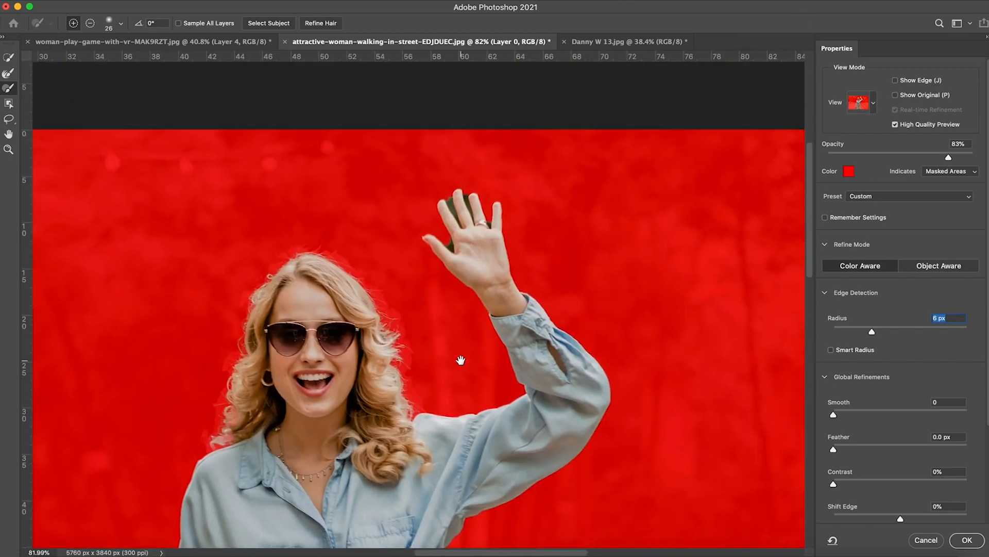
scroll(474, 234, "up", 5)
left_click_drag(482, 223, 436, 347)
left_click(9, 75)
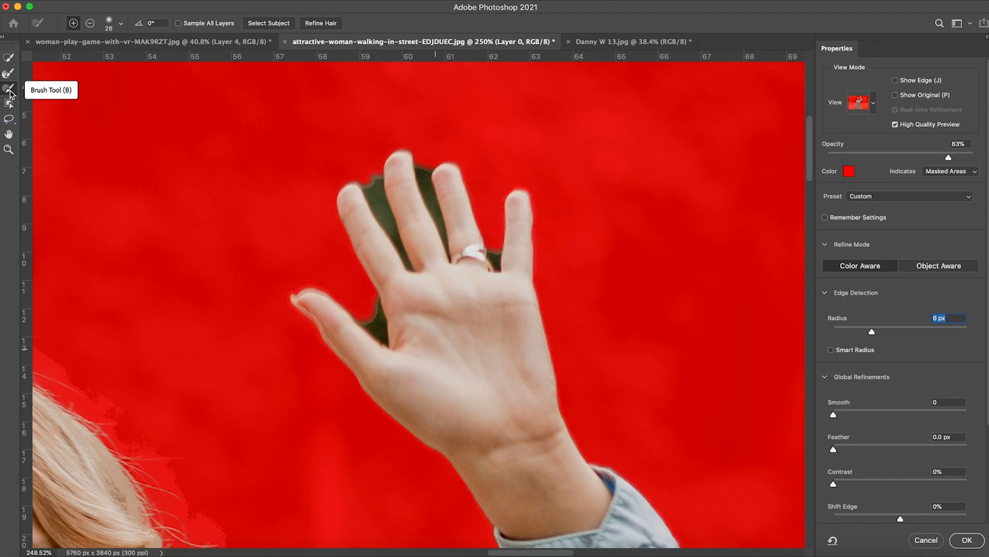
left_click(14, 76)
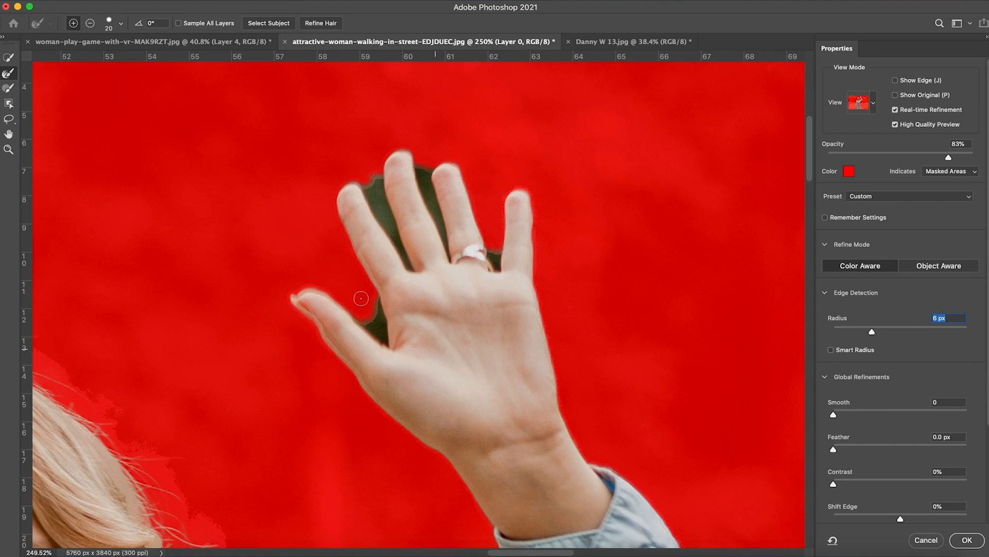
left_click_drag(363, 305, 383, 341)
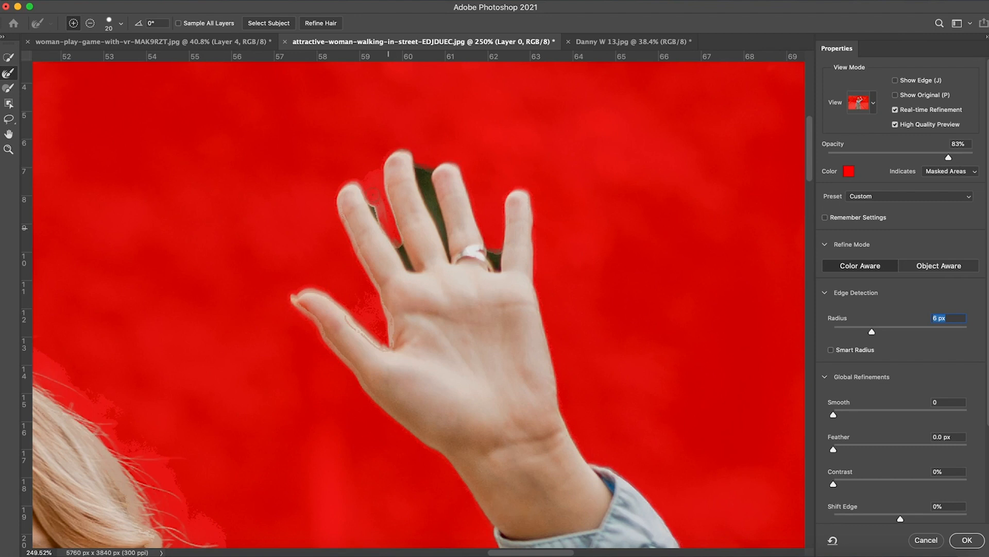
left_click_drag(378, 214, 406, 255)
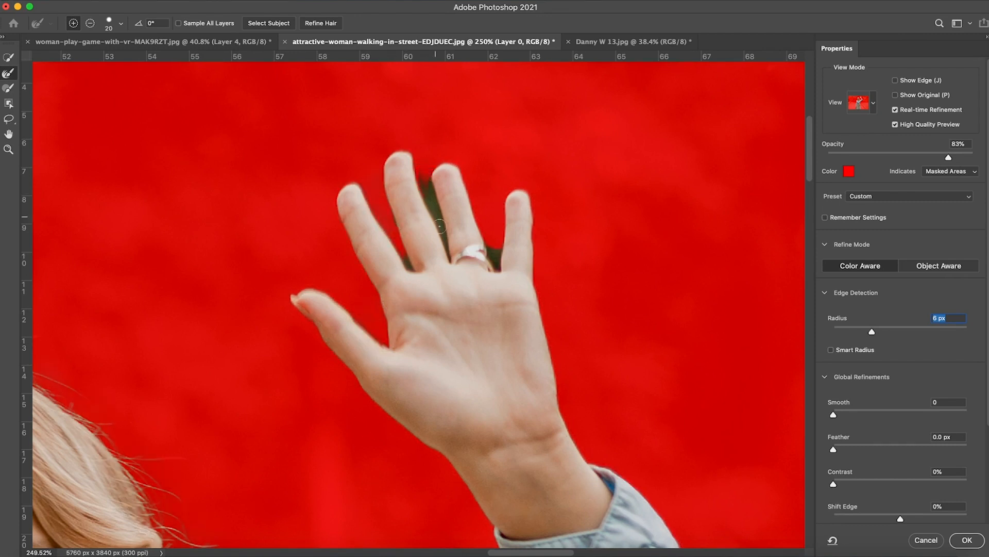
Step: Output the refined selection as a new layer with a layer mask and place a purple-filled layer beneath it
key("super+0")
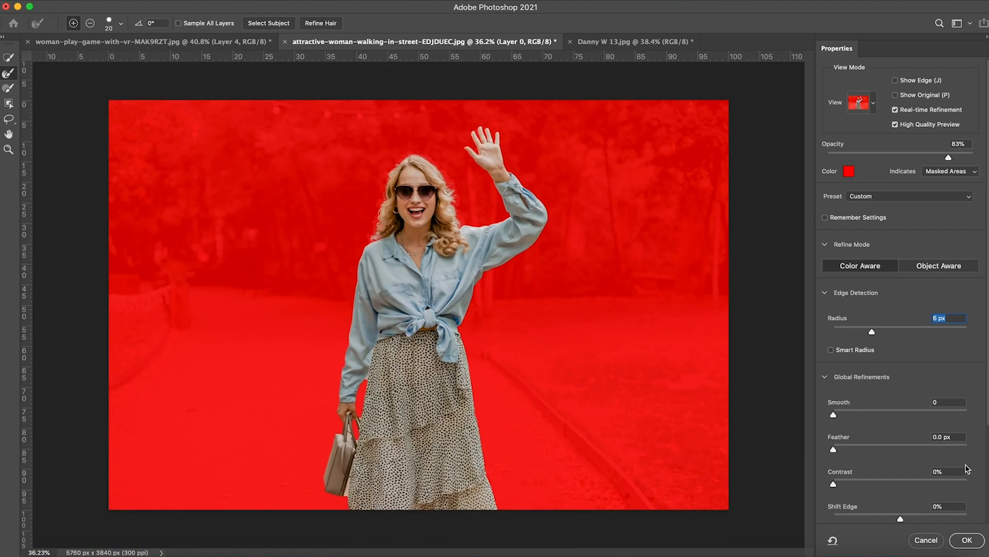
left_click(965, 540)
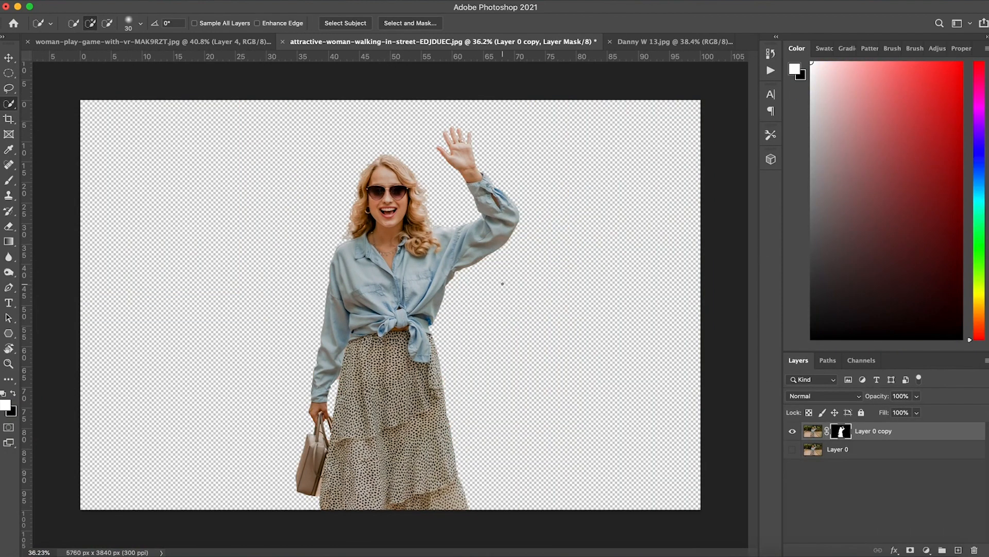
scroll(502, 284, "up", 1)
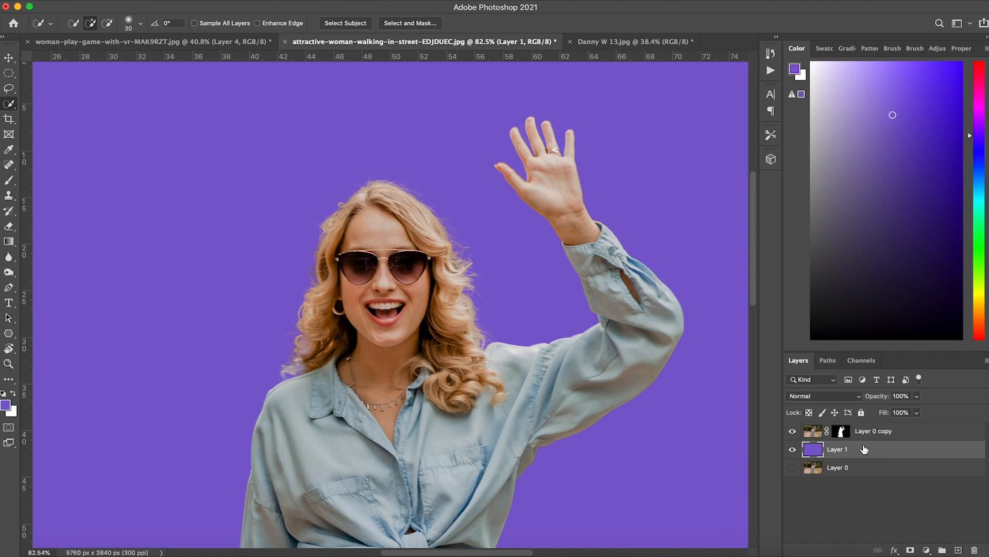
Step: Select the cut-out layer and examine the woman's edges and her layer mask against the purple fill
left_click(865, 431)
scroll(577, 368, "down", 3)
scroll(577, 368, "down", 4)
scroll(576, 368, "up", 3)
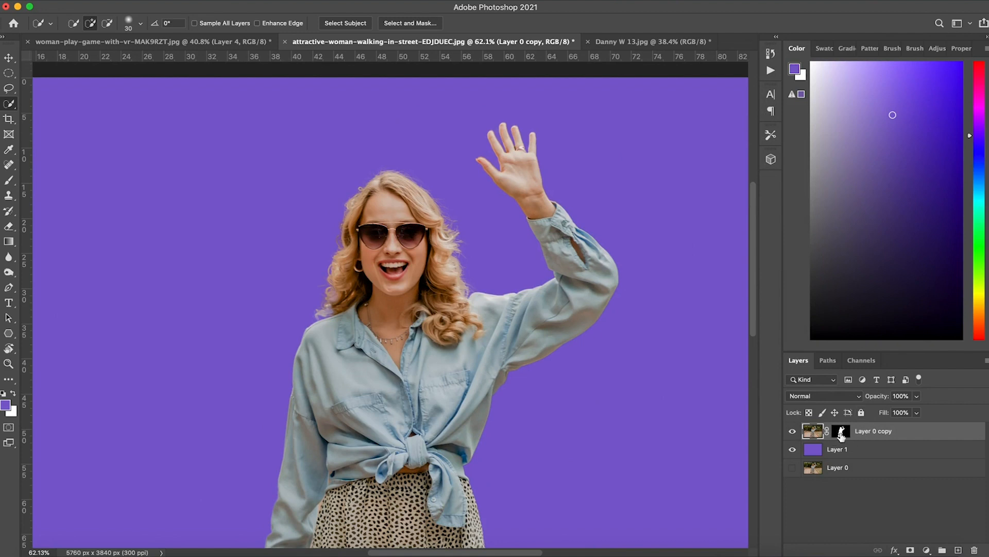
left_click(841, 432)
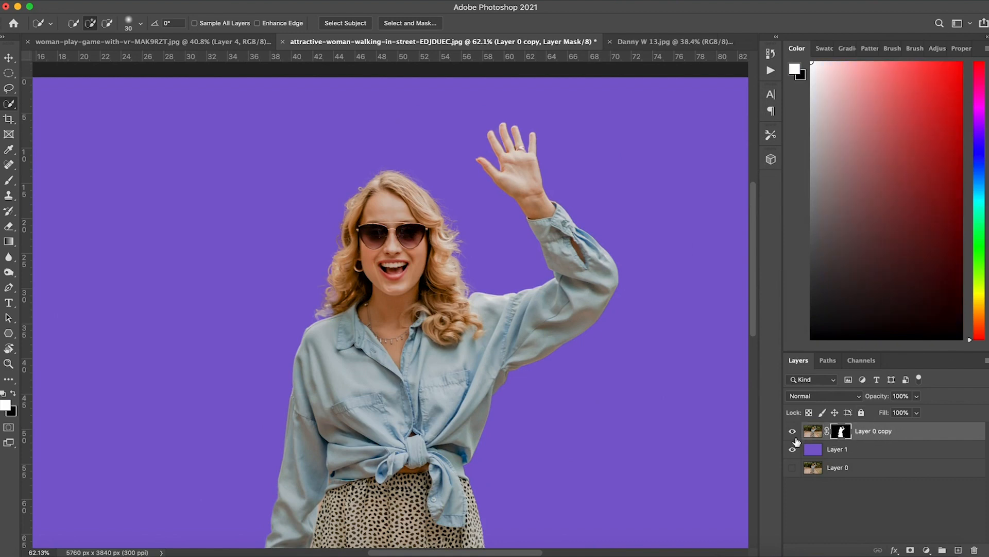
left_click(813, 431)
key("ctrl+t")
scroll(534, 153, "down", 1)
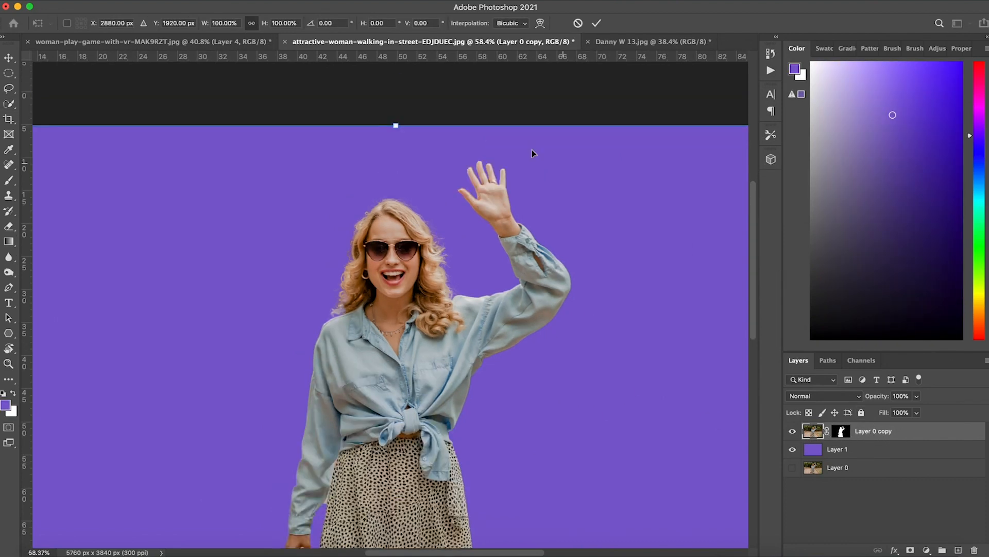
scroll(533, 153, "down", 2)
left_click_drag(666, 119, 564, 188)
key("Escape")
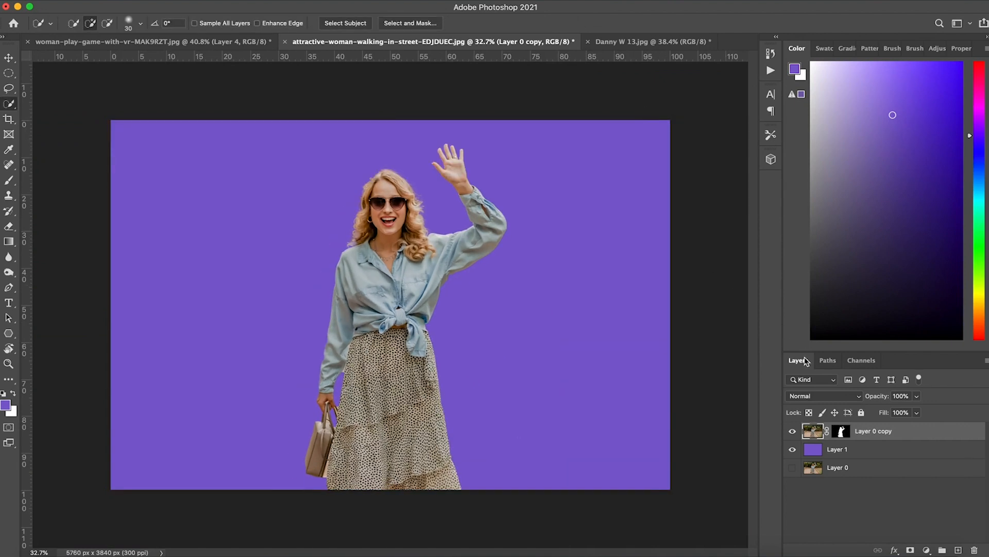
Step: Convert the cut-out layer to a Smart Object and move the woman left and slightly down on the purple background
right_click(865, 433)
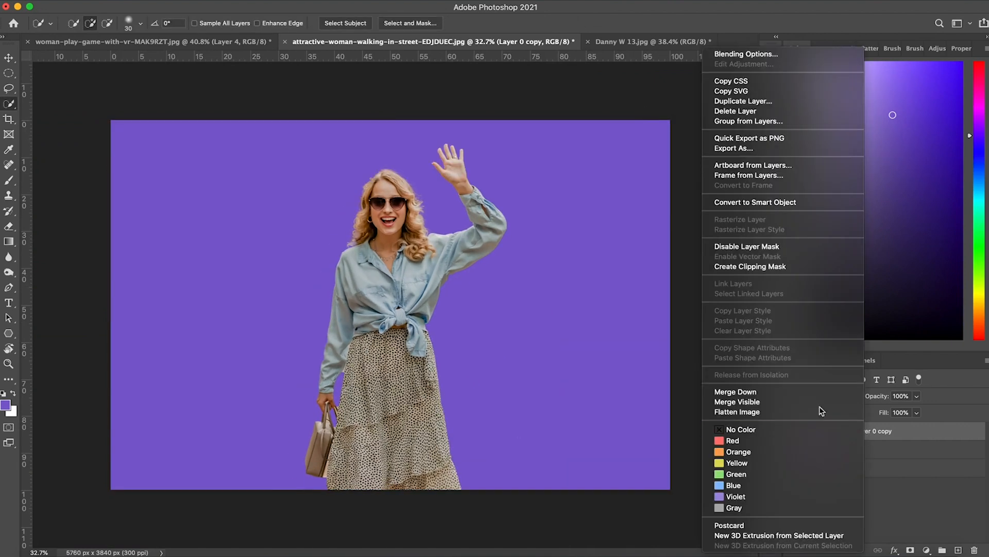
left_click(771, 202)
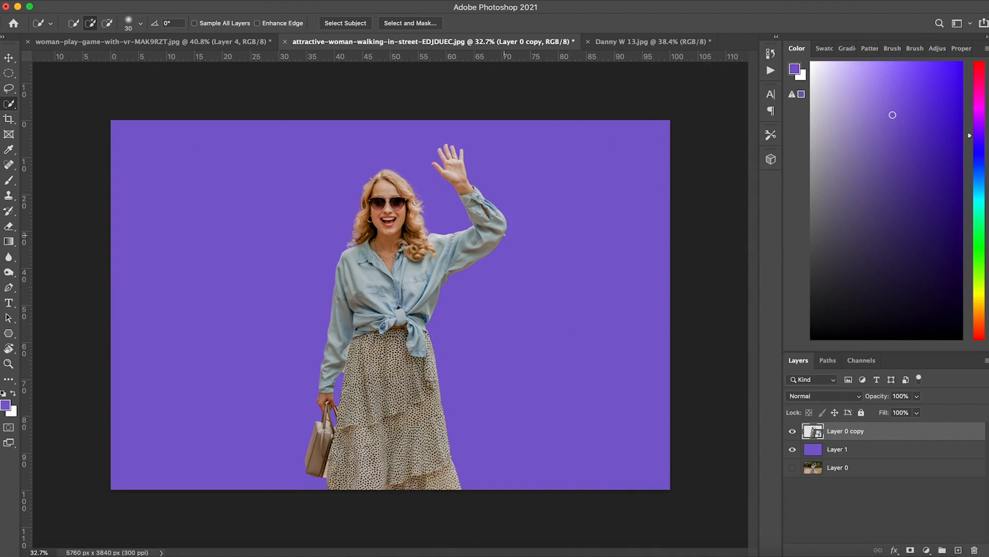
key("super+t")
left_click_drag(428, 266, 355, 298)
mouse_move(436, 180)
left_mouse_down()
mouse_move(347, 325)
mouse_move(515, 93)
mouse_move(506, 167)
mouse_move(486, 204)
left_mouse_up()
key("Return")
key("w")
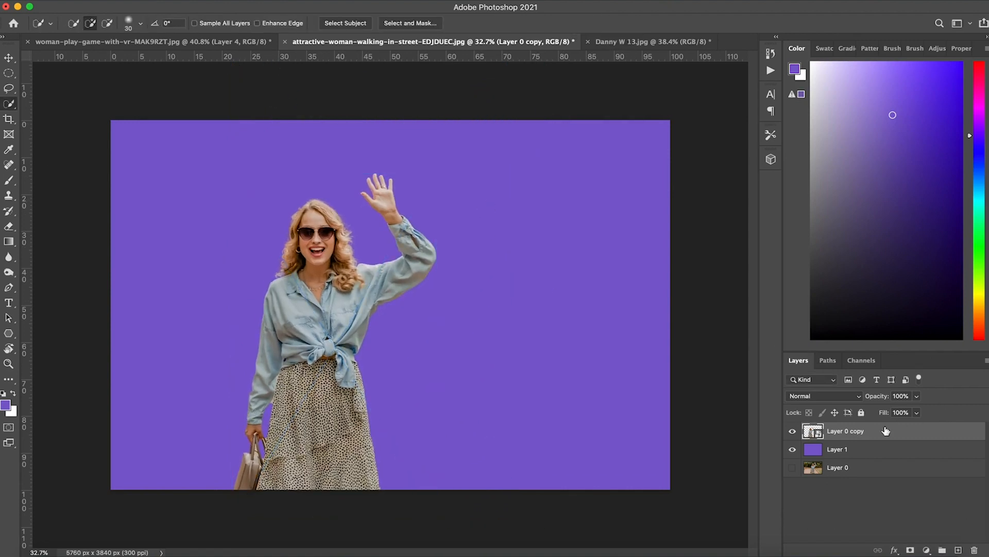
Step: Rasterize the cut-out layer and try the Eraser on the woman
right_click(885, 431)
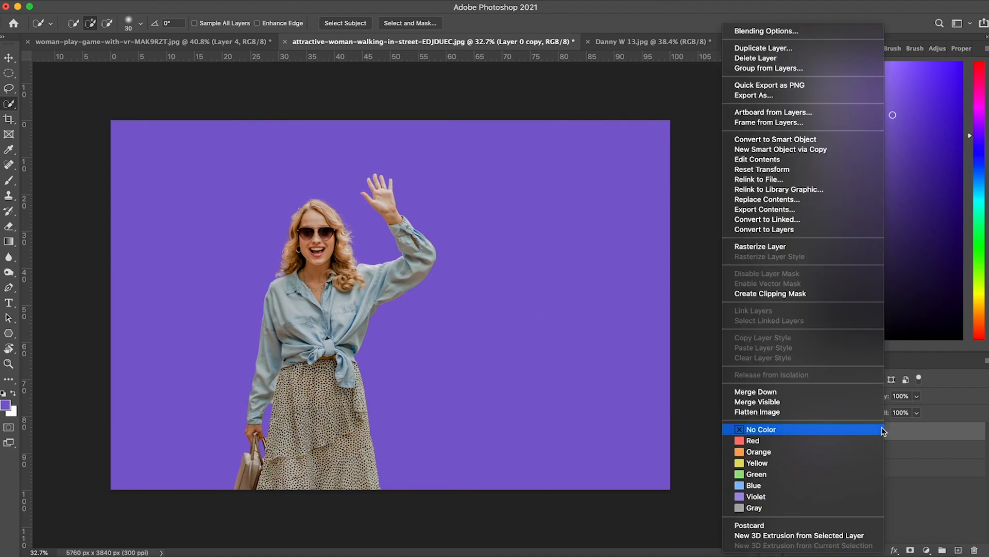
left_click(783, 248)
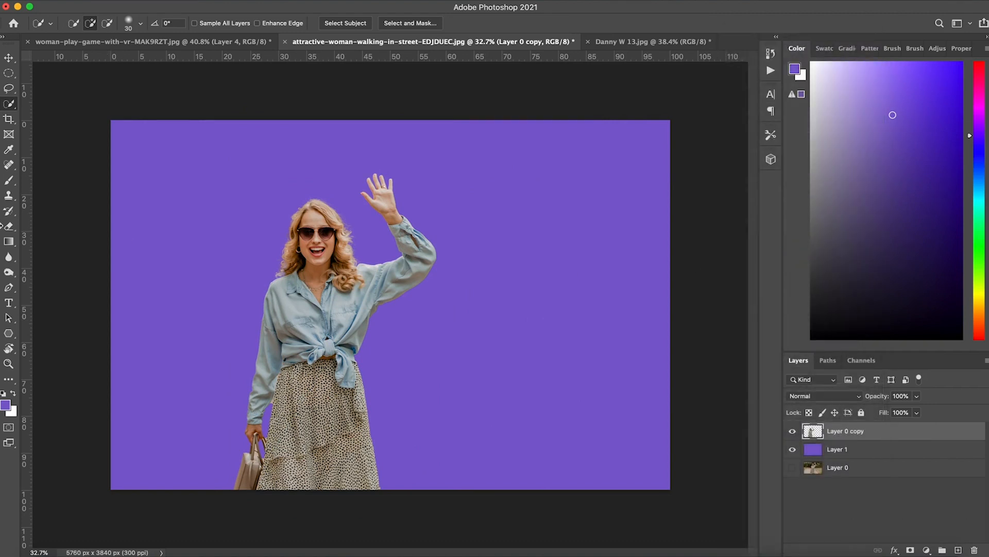
left_click(4, 227)
mouse_move(291, 233)
left_mouse_down()
mouse_move(273, 288)
mouse_move(329, 351)
mouse_move(289, 453)
mouse_move(374, 456)
left_mouse_up()
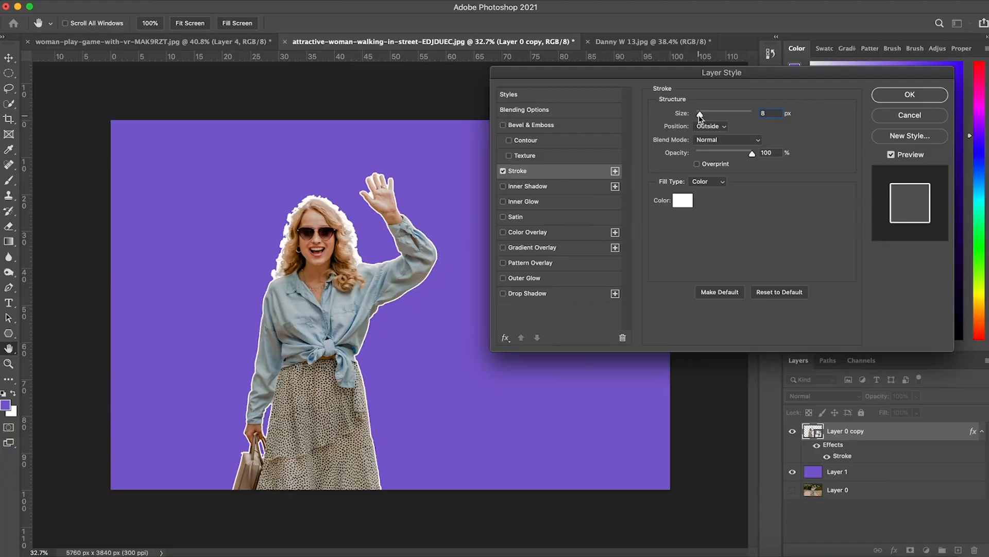
Step: Apply a white outside Stroke layer style to the woman's cut-out at 100% opacity
left_click_drag(697, 114, 701, 114)
left_click(898, 95)
Step: Examine the white stroke around the woman's hair and raised hand, and switch to the photo of the man holding a cup
key("e")
scroll(371, 254, "up", 10)
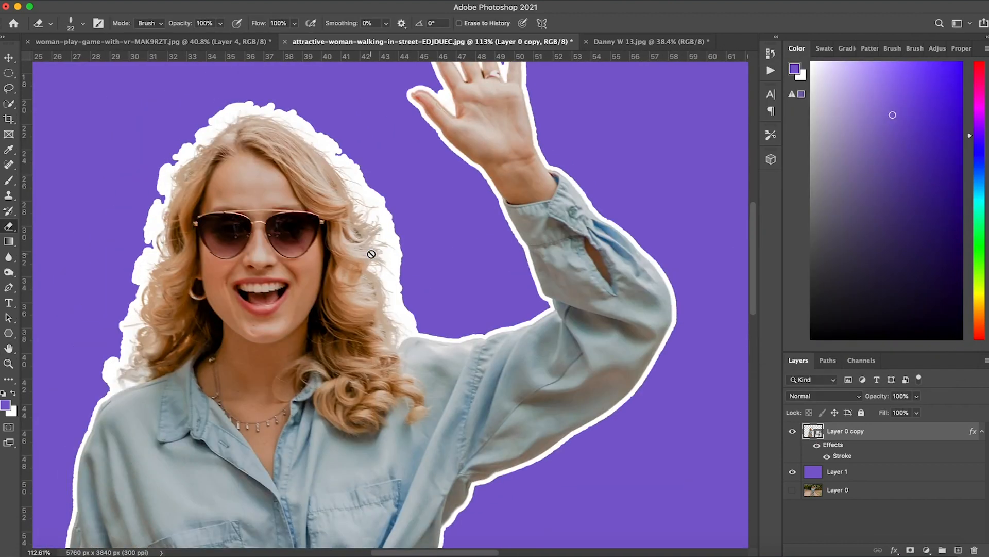
scroll(371, 253, "up", 5)
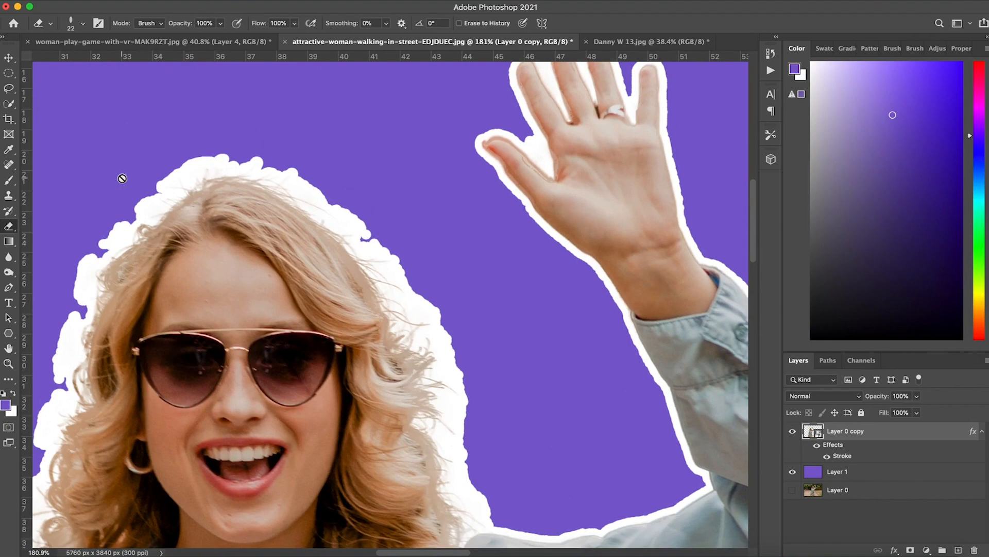
scroll(245, 224, "down", 5)
scroll(245, 224, "left", 2)
scroll(245, 225, "up", 5)
scroll(245, 224, "right", 3)
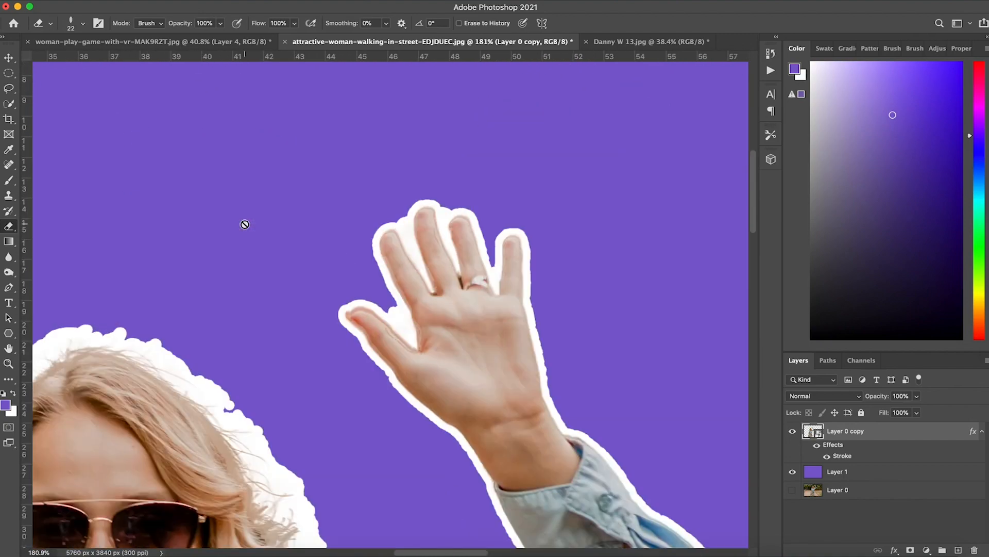
scroll(243, 222, "down", 10)
scroll(243, 222, "left", 5)
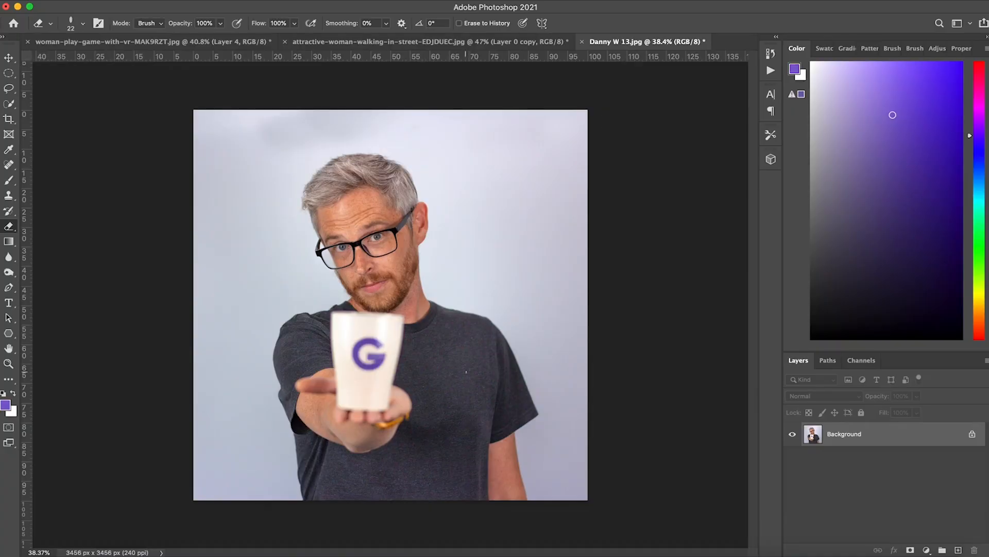
Step: Choose the Pen tool in Path mode and convert the locked Background into an editable layer named Layer 0
scroll(466, 371, "up", 3)
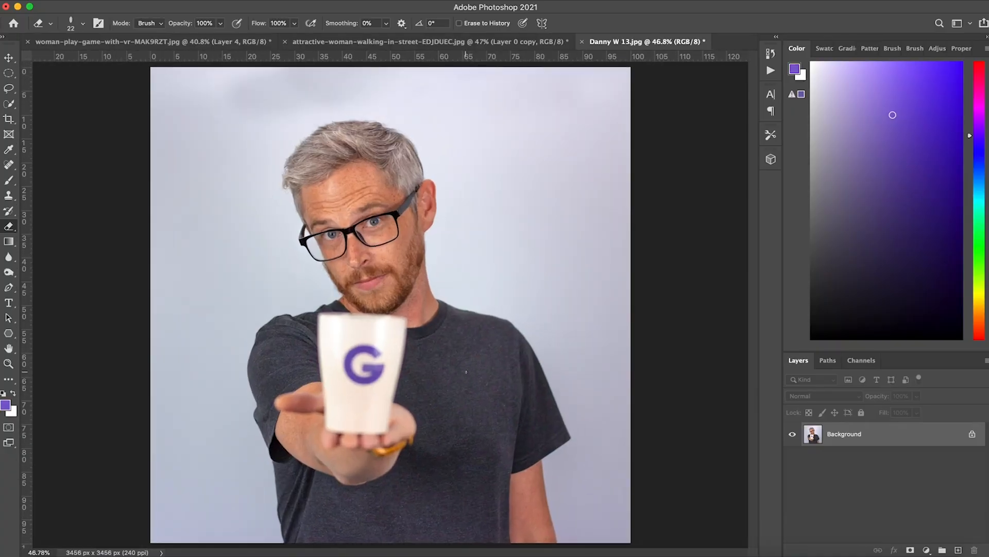
scroll(466, 371, "up", 3)
scroll(466, 371, "down", 5)
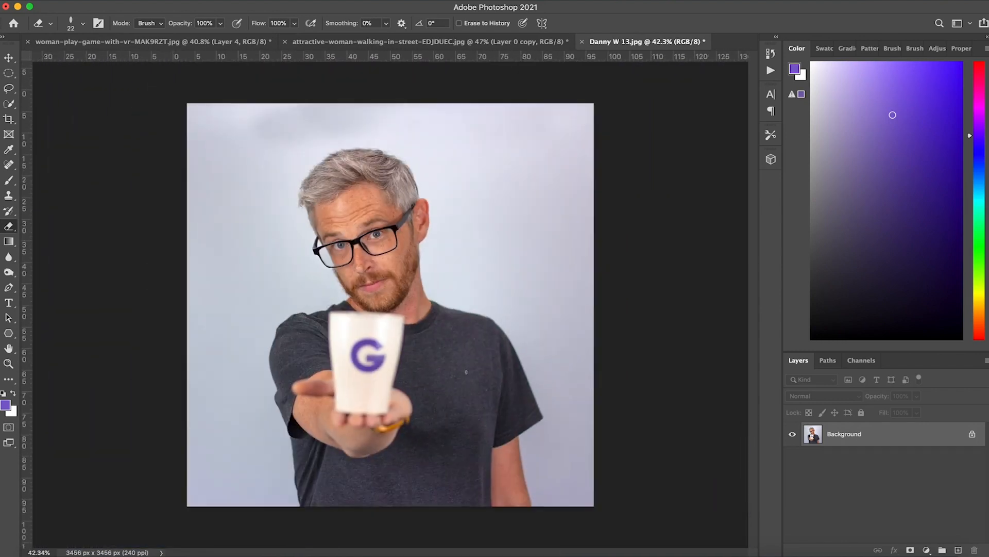
scroll(466, 372, "up", 3)
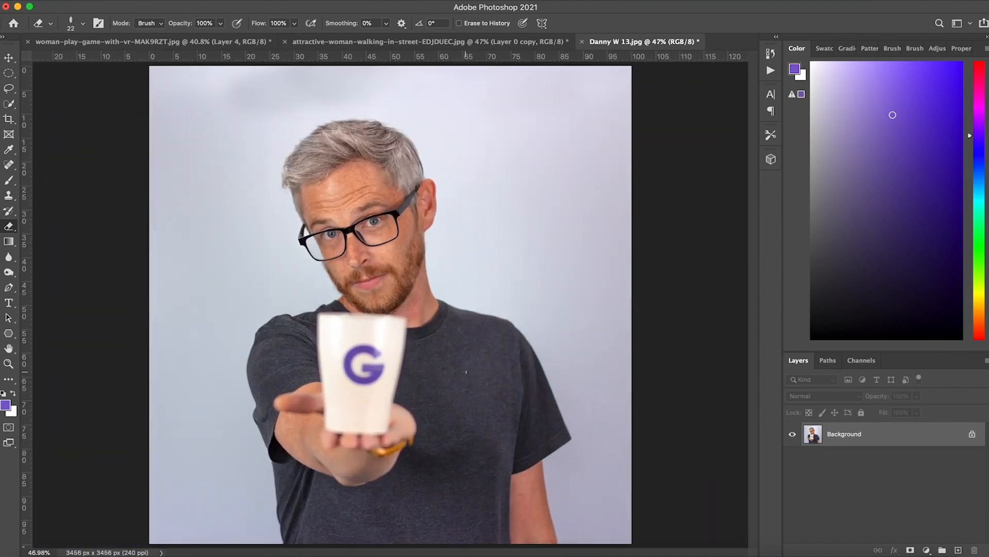
left_click(9, 287)
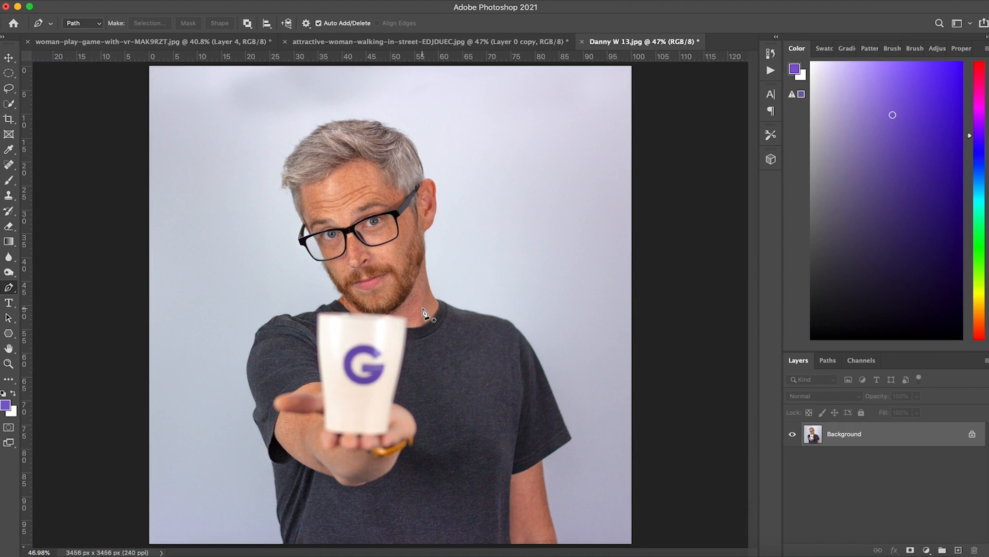
scroll(388, 343, "up", 4)
scroll(388, 344, "down", 4)
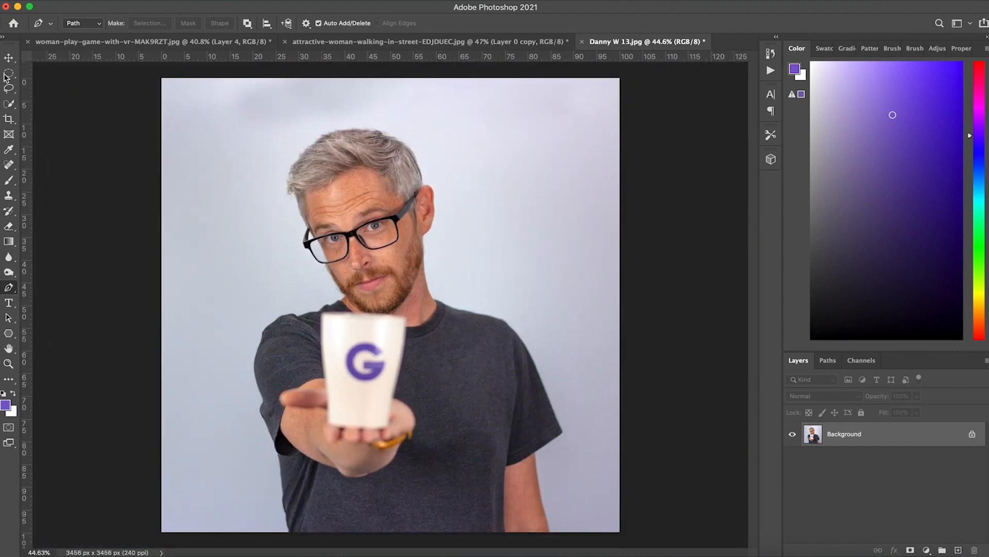
double_click(900, 439)
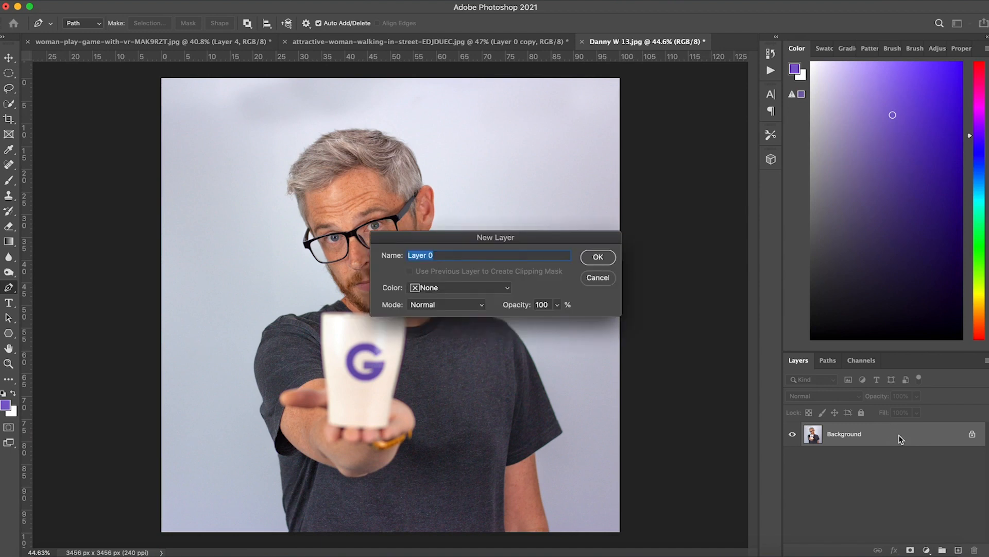
key("Return")
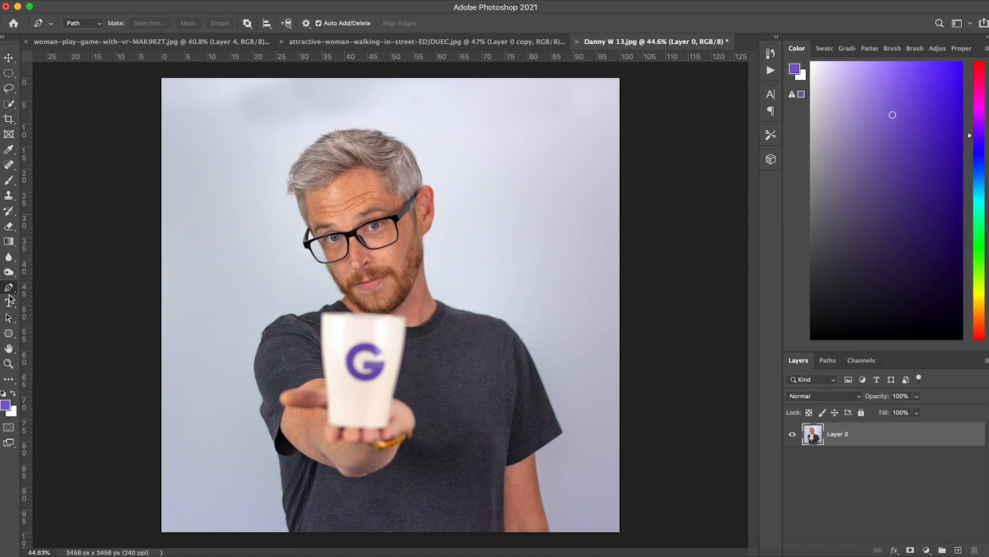
Step: Start a Pen path where the shirt meets the photo's bottom edge below the outstretched arm and curve it up the shirt's side
scroll(374, 246, "up", 5)
scroll(374, 247, "down", 10)
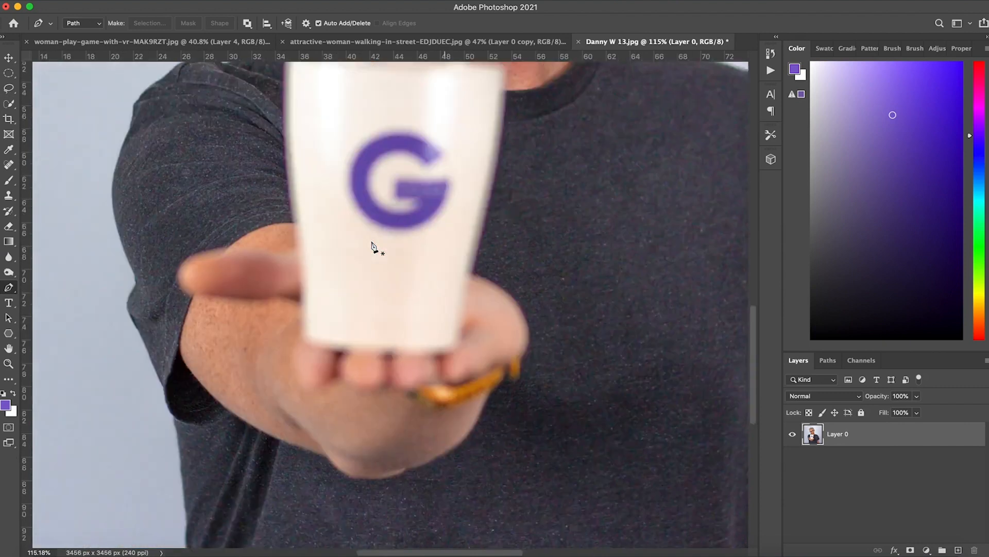
scroll(374, 246, "up", 5)
scroll(375, 246, "down", 2)
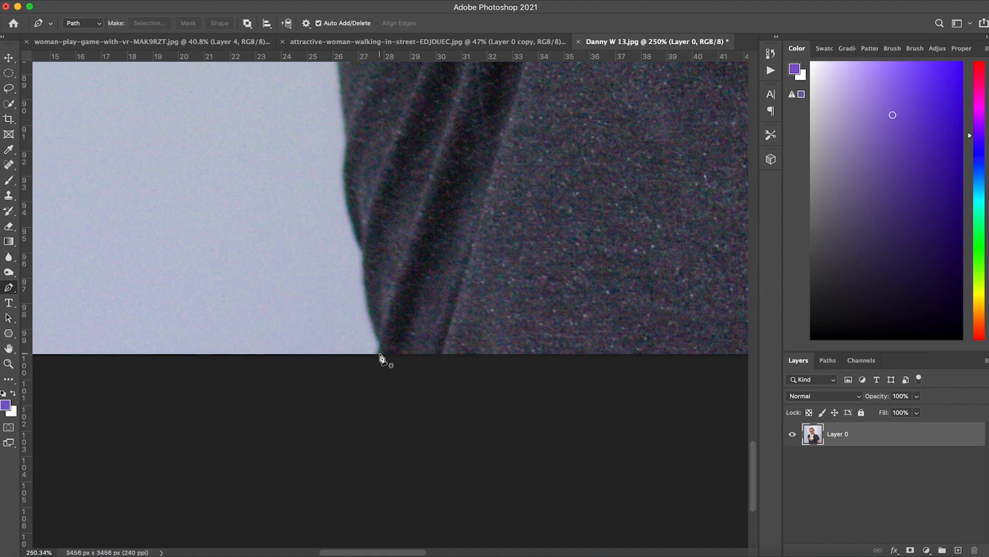
left_click(378, 359)
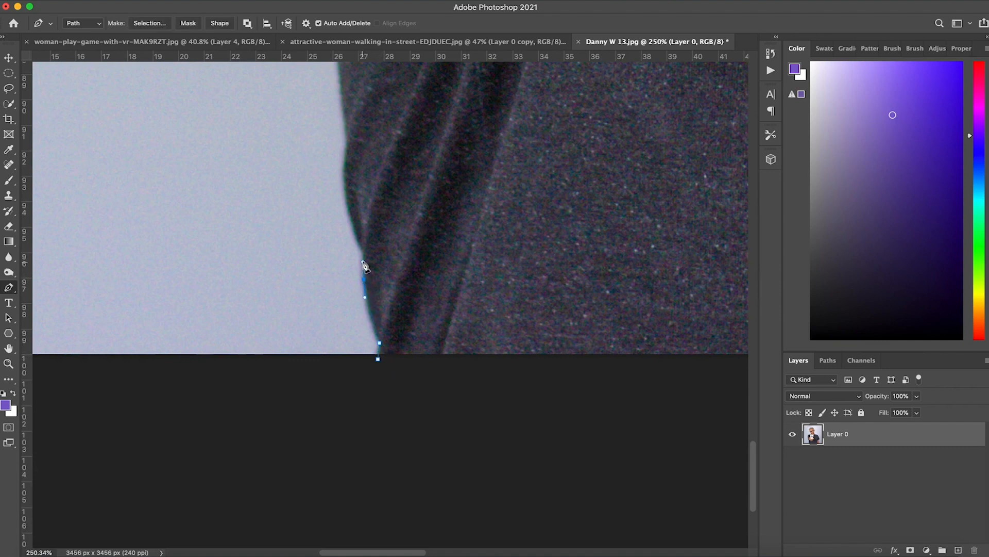
left_click(362, 252)
left_click(345, 186)
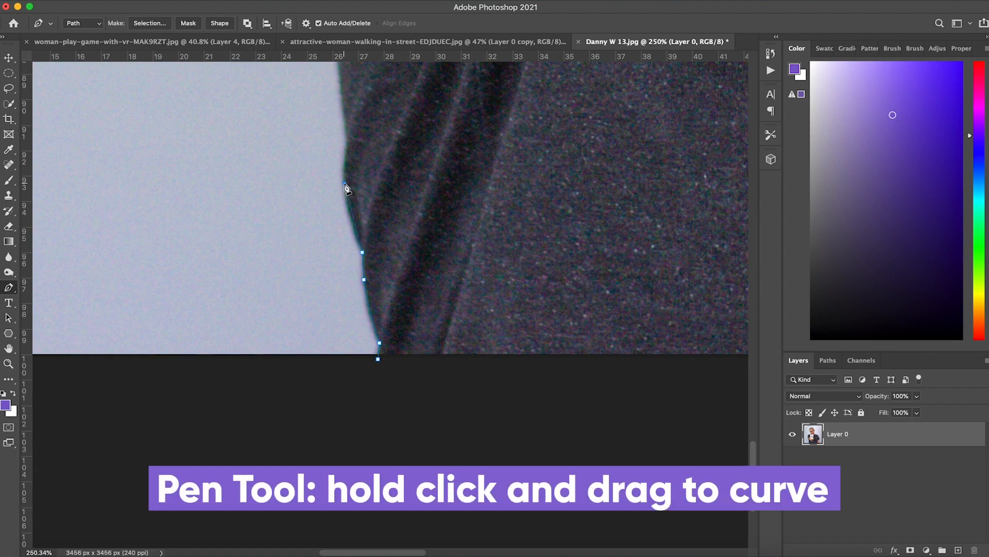
left_click_drag(345, 186, 344, 145)
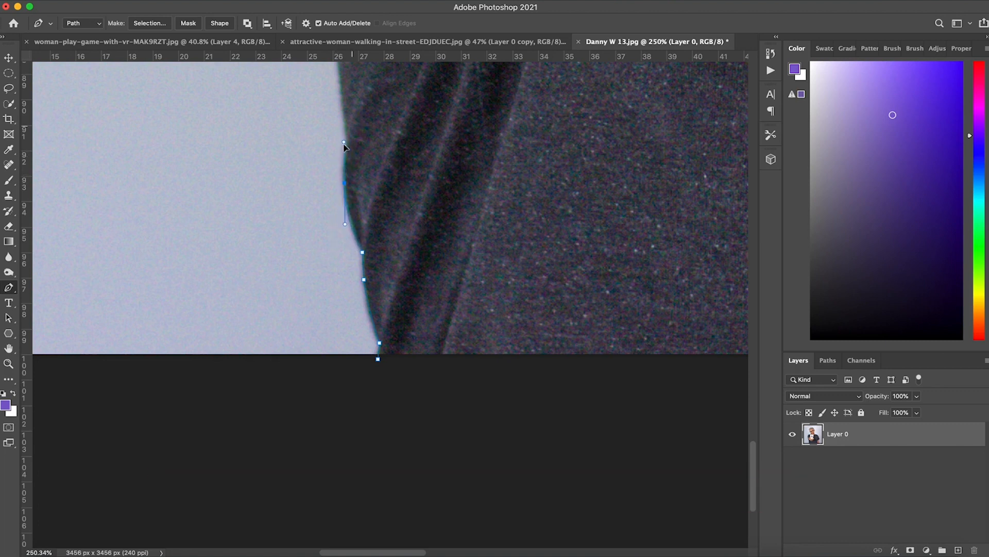
Step: Continue the path up around the outstretched arm's sleeve and over the shoulder to the edge of the beard
scroll(345, 146, "up", 5)
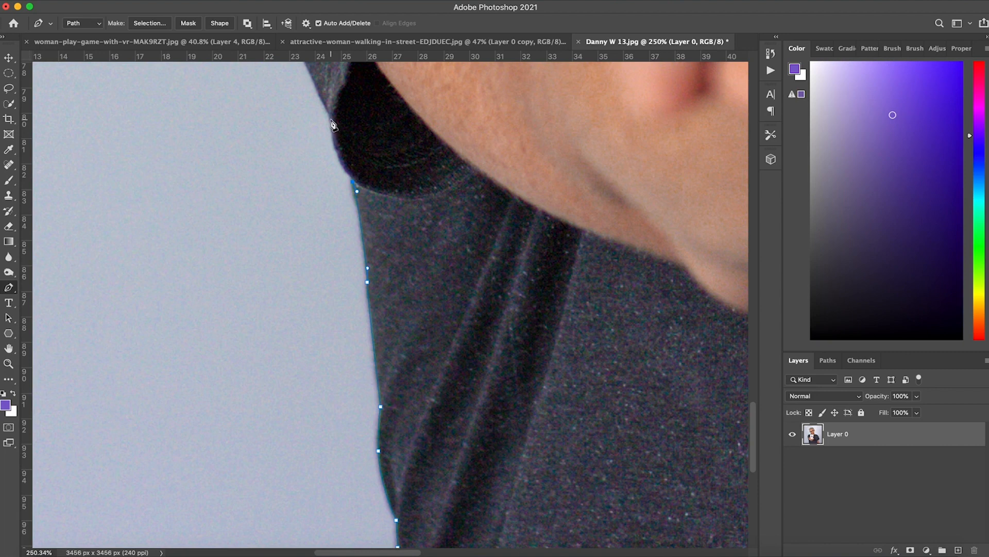
scroll(331, 91, "up", 10)
scroll(331, 91, "left", 5)
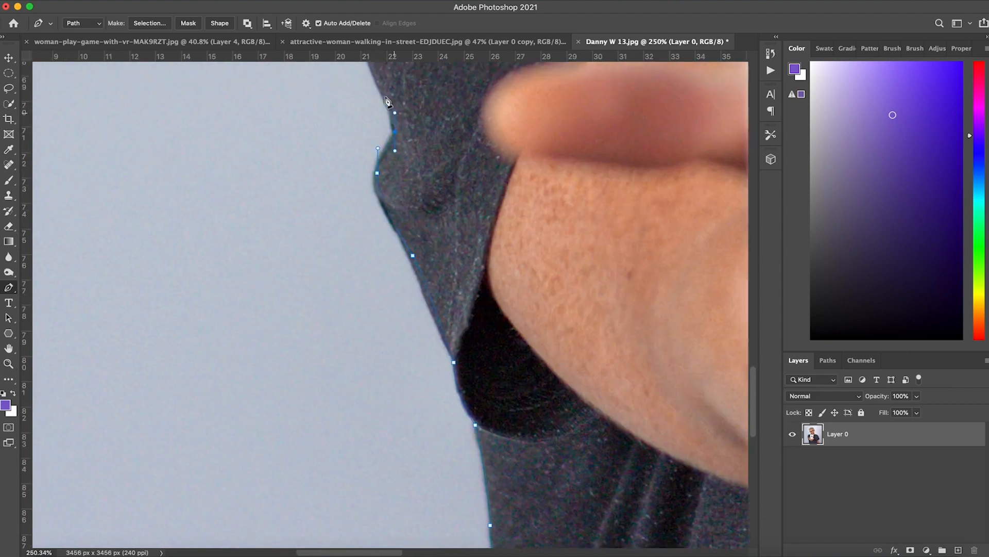
scroll(384, 110, "up", 8)
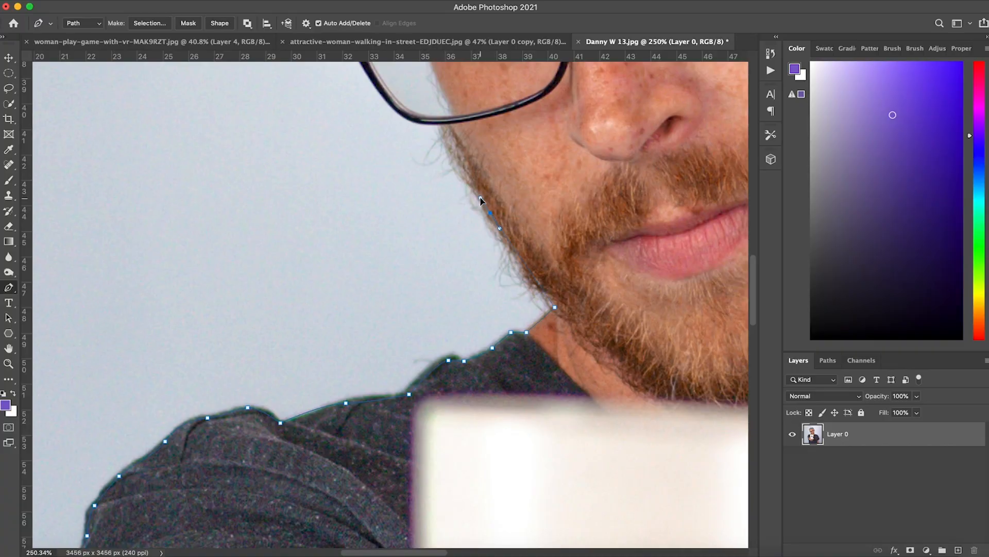
Step: Trace the path from the beard around the outer edge of the glasses frame and up to the hair at the temple
left_click(448, 125)
left_click_drag(393, 116, 453, 266)
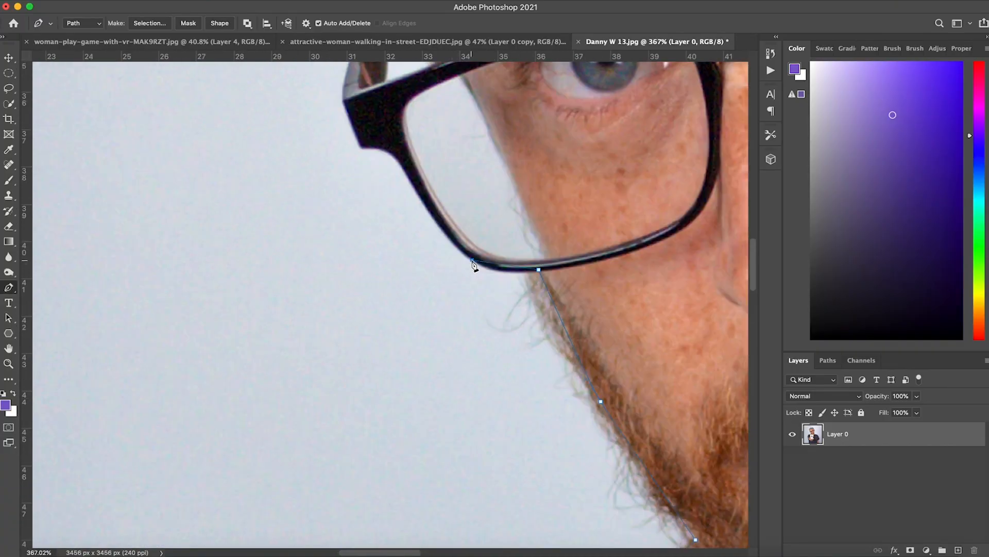
left_click(397, 157)
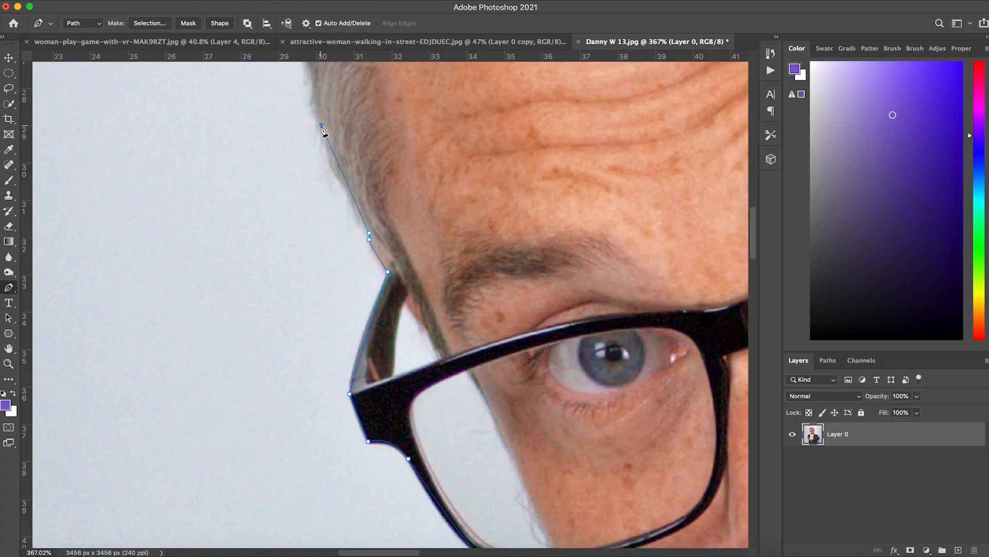
Step: Trace the path up the hair beside the forehead and around the tuft sticking out at the front
left_click_drag(314, 64, 329, 195)
left_click(325, 186)
left_click(304, 118)
left_click_drag(270, 69, 287, 134)
left_click(294, 176)
left_click_drag(274, 196, 257, 194)
left_click_drag(256, 150, 260, 135)
left_click(265, 128)
Step: Extend the path with curved anchor points from the front tuft up the slope of the hair
scroll(265, 128, "up", 5)
left_click_drag(272, 213, 277, 189)
left_click(290, 172)
left_click_drag(290, 136, 300, 126)
left_click_drag(327, 114, 306, 297)
scroll(335, 221, "down", 2)
left_click(323, 226)
left_click(358, 197)
left_click_drag(393, 205, 450, 155)
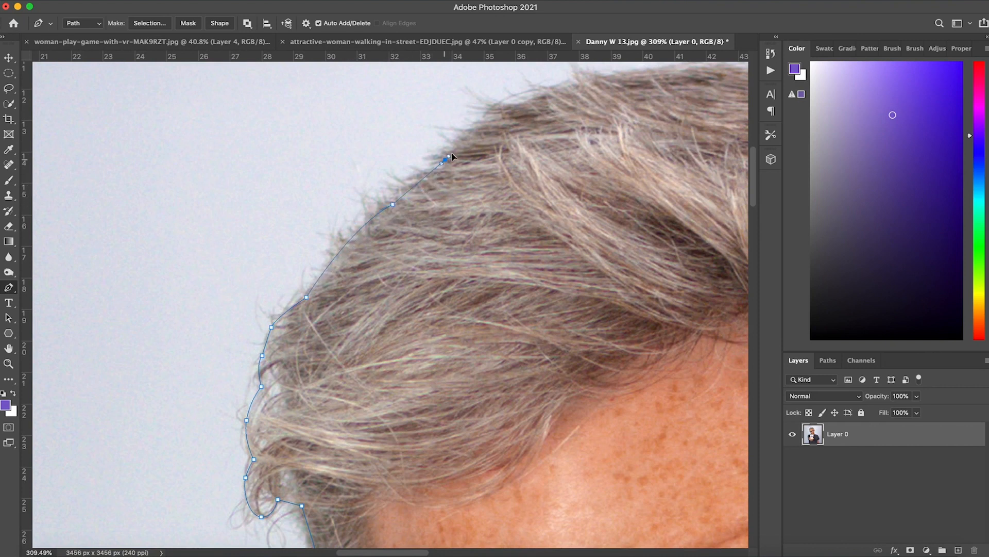
Step: Trace the path across the top of the man's hair, following the crown's outline
left_click_drag(478, 121, 490, 116)
left_click(499, 113)
left_click(495, 102)
left_click_drag(538, 95, 603, 75)
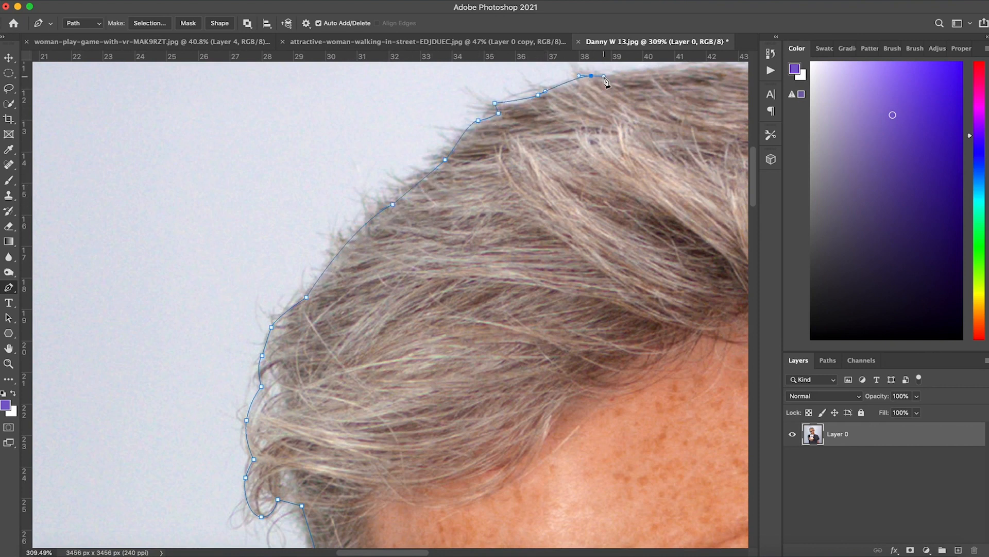
scroll(600, 93, "up", 3)
scroll(600, 93, "right", 4)
left_click_drag(552, 142, 557, 142)
scroll(636, 151, "right", 2)
left_click_drag(632, 148, 652, 154)
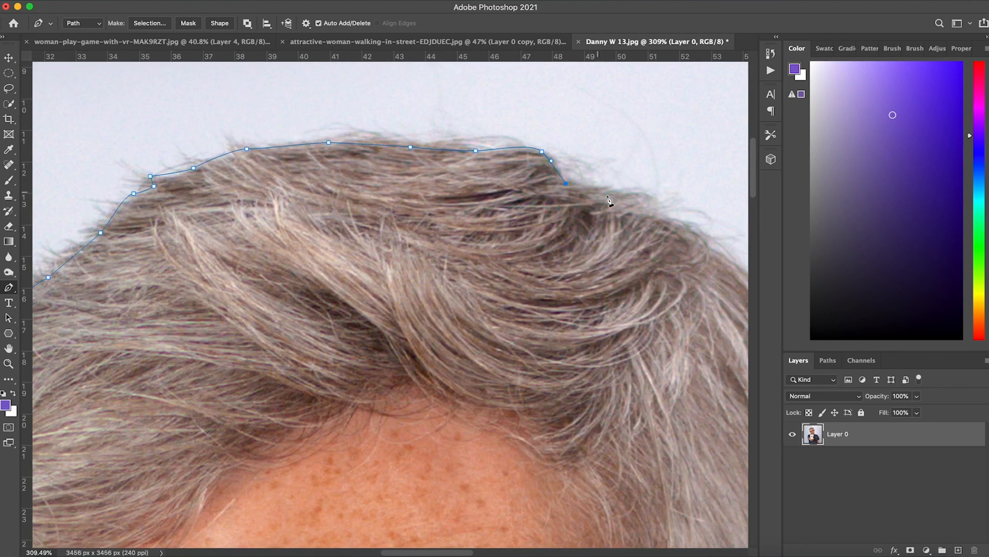
Step: Continue the path down the hair on the far side of the head to the top of the ear
scroll(670, 223, "right", 5)
left_click_drag(528, 221, 529, 230)
left_click(622, 357)
scroll(542, 245, "down", 5)
scroll(542, 245, "right", 3)
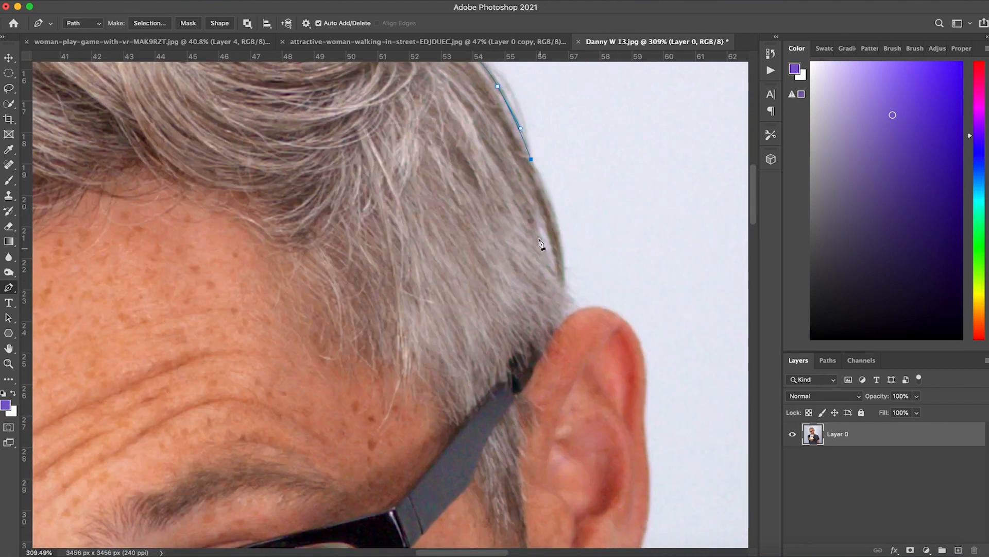
left_click(562, 288)
left_click(576, 313)
Step: Curve the path around the outer edge of the ear down to the earlobe
scroll(629, 320, "down", 5)
left_click_drag(588, 176, 611, 192)
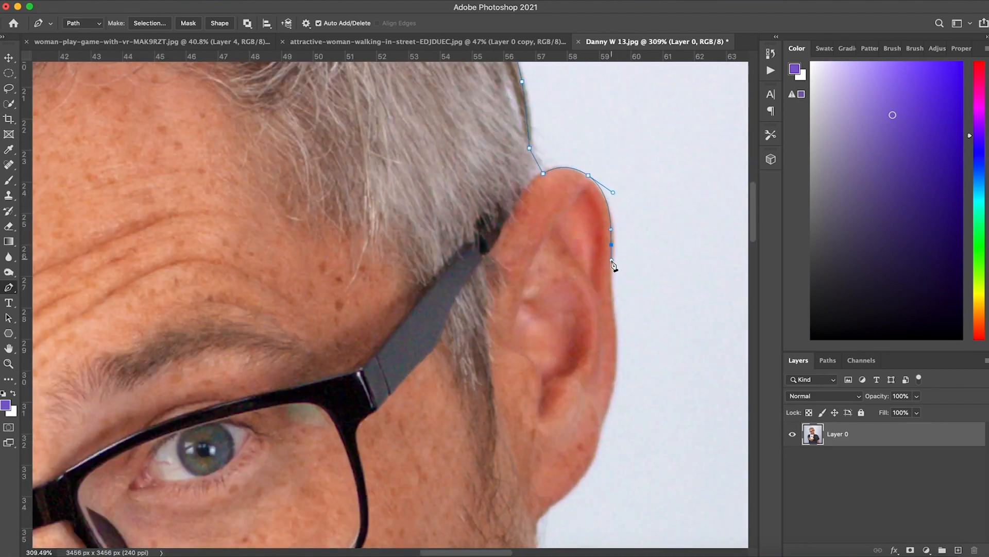
left_click_drag(611, 300, 610, 311)
scroll(605, 252, "down", 5)
left_click(532, 378)
Step: Trace the path down the beard and neck, past the shirt collar and along the shoulder
scroll(531, 309, "down", 8)
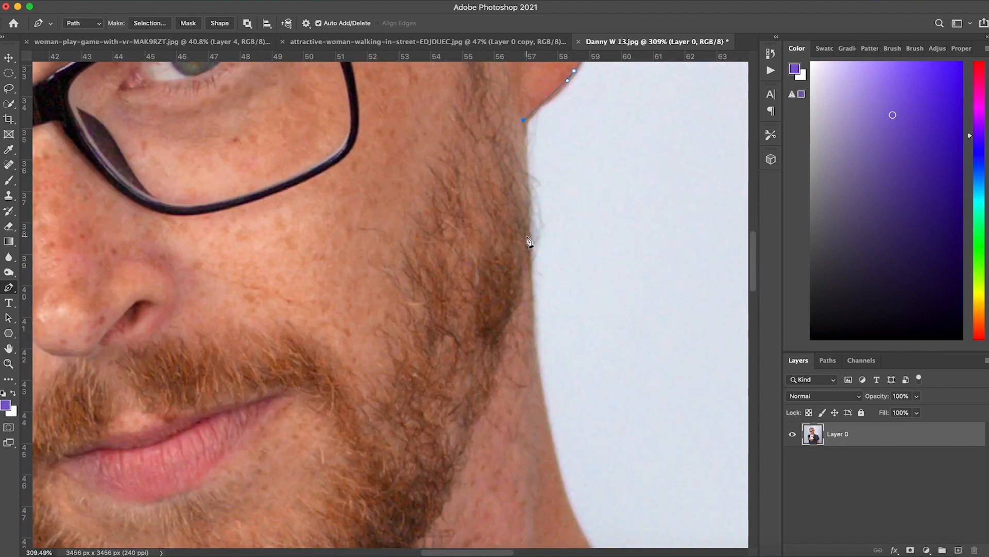
left_click_drag(544, 431, 553, 470)
scroll(551, 291, "down", 8)
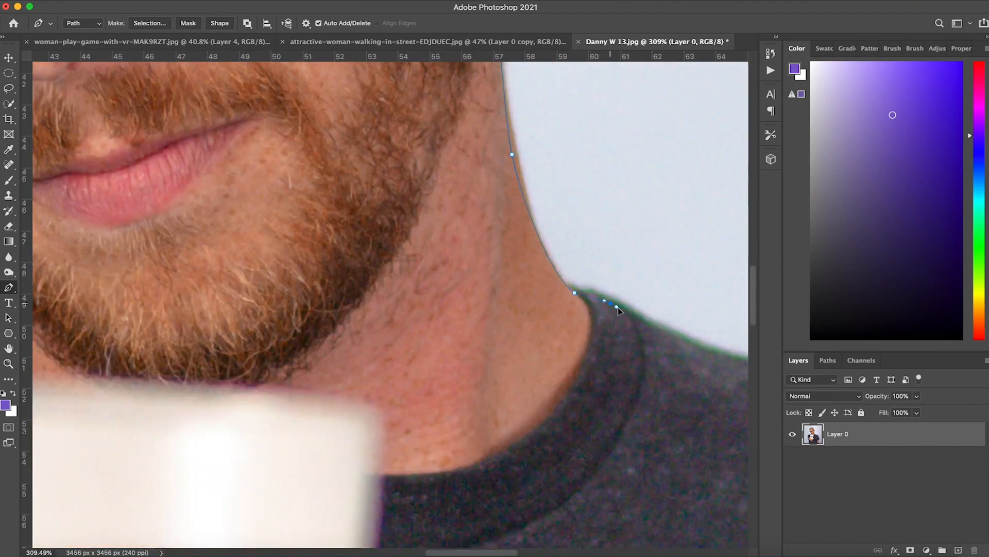
left_click_drag(617, 307, 627, 311)
left_click(642, 326)
scroll(642, 326, "right", 8)
left_click_drag(475, 309, 532, 319)
left_click(632, 342)
Step: Continue the path around the shoulder and down the outer edge of the lowered arm's sleeve
scroll(633, 343, "right", 7)
scroll(554, 389, "down", 8)
left_click(506, 387)
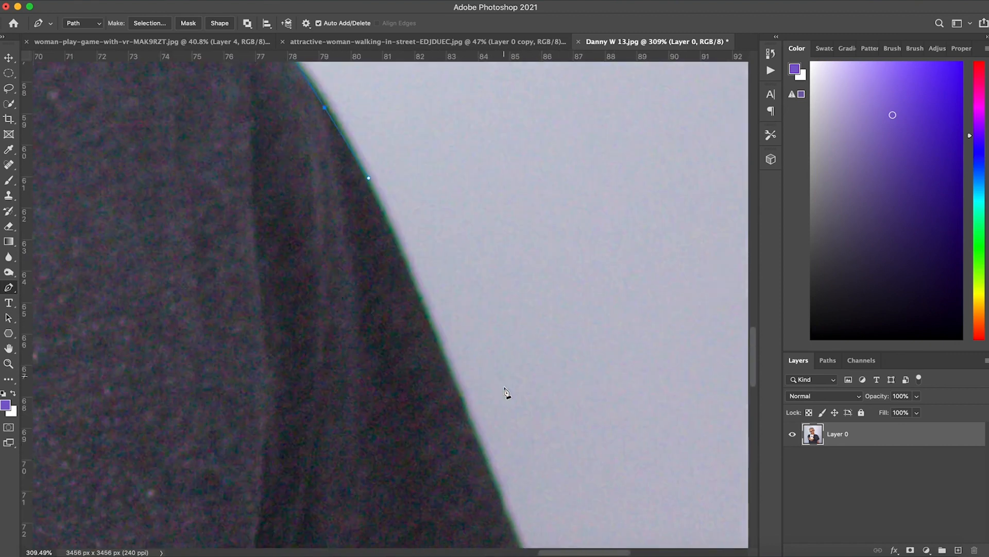
left_click(462, 403)
scroll(462, 403, "down", 8)
left_click(485, 405)
Step: Trace the path along the sleeve hem and down the bare forearm to just below the photo's bottom edge
scroll(485, 405, "down", 7)
left_click_drag(384, 260, 367, 269)
left_click_drag(420, 345, 439, 405)
scroll(426, 377, "down", 7)
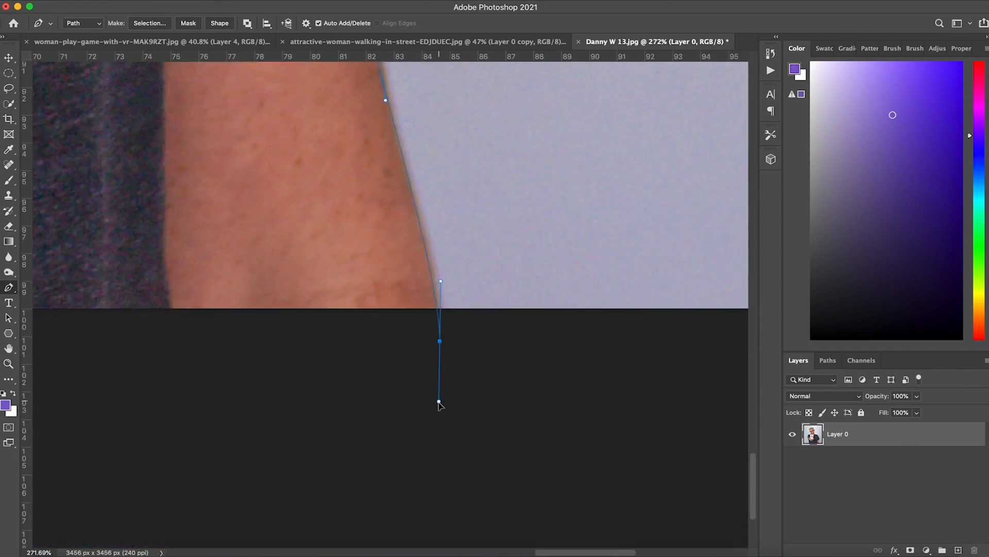
Step: Close the path by joining its end below the photo to the starting anchor at the shirt's edge
scroll(439, 341, "down", 5)
left_click(618, 304, "alt")
scroll(620, 307, "left", 5)
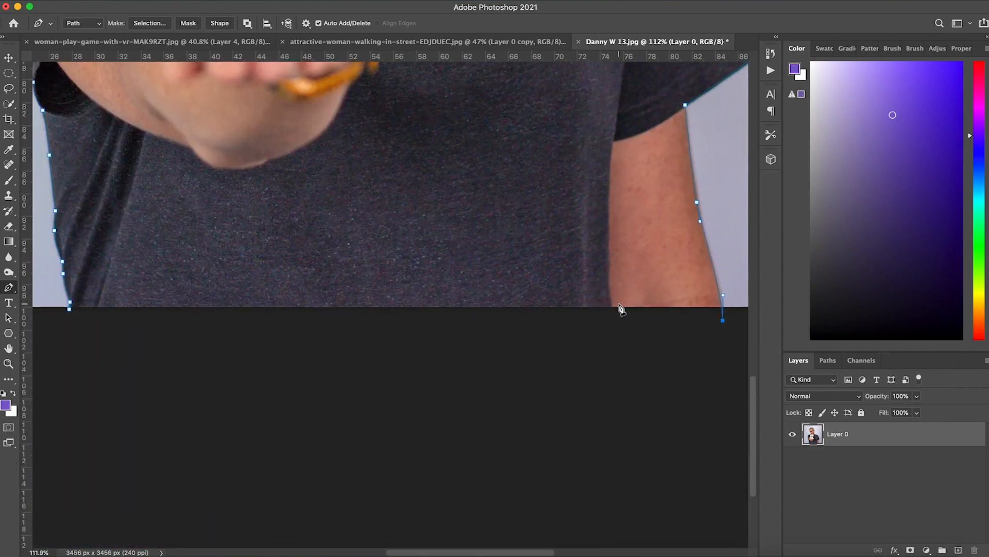
scroll(621, 308, "down", 1)
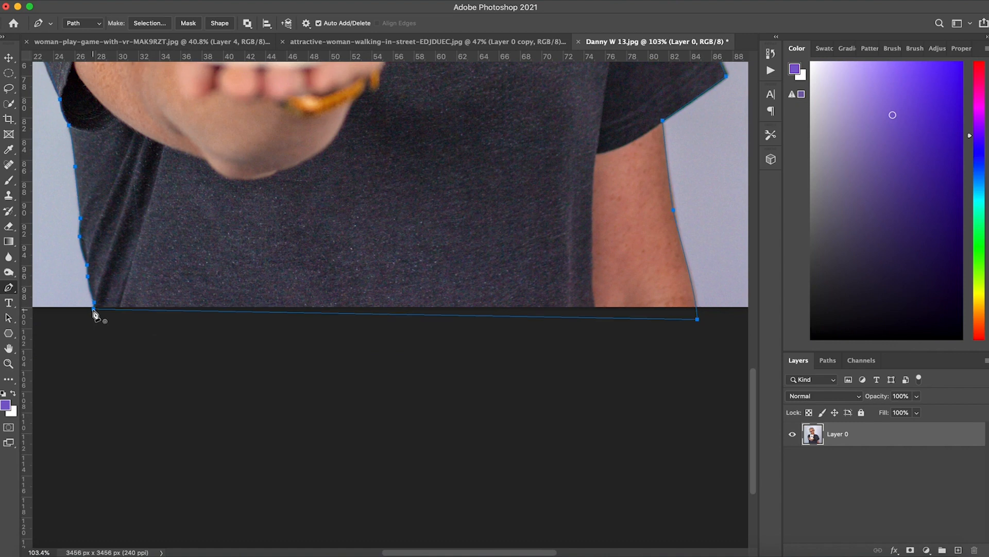
Step: Convert the closed path into a new anti-aliased selection with a feather radius of 0 pixels
scroll(302, 242, "up", 5)
right_click(302, 241)
left_click(343, 291)
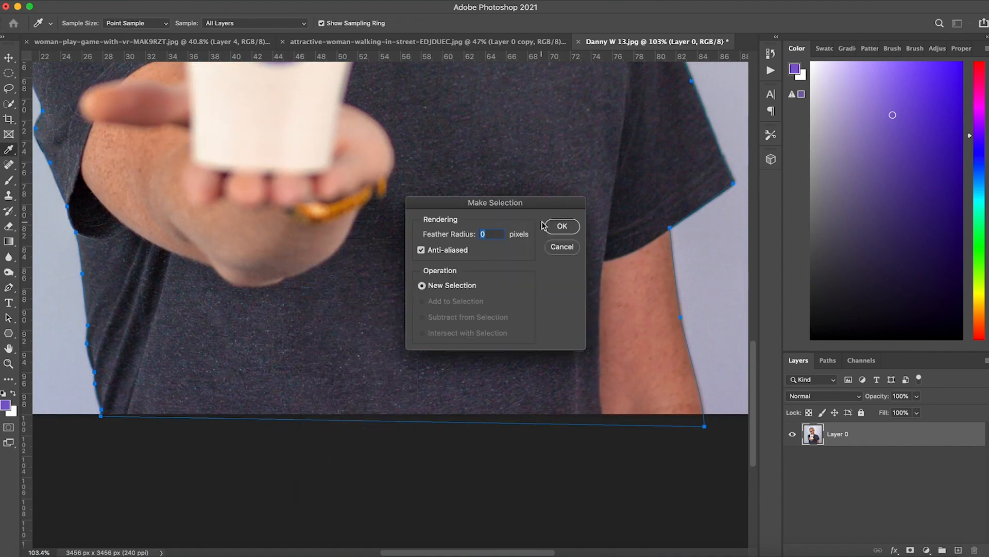
key("Return")
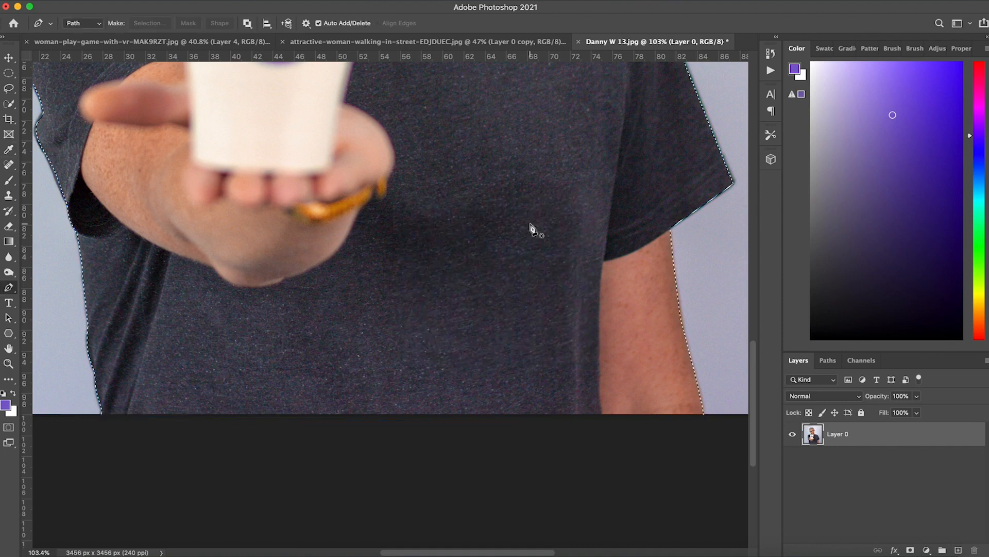
Step: Cut the selected man out of the photo layer and paste him onto a new layer above it
scroll(496, 242, "down", 3)
scroll(496, 242, "up", 5)
scroll(496, 242, "down", 4)
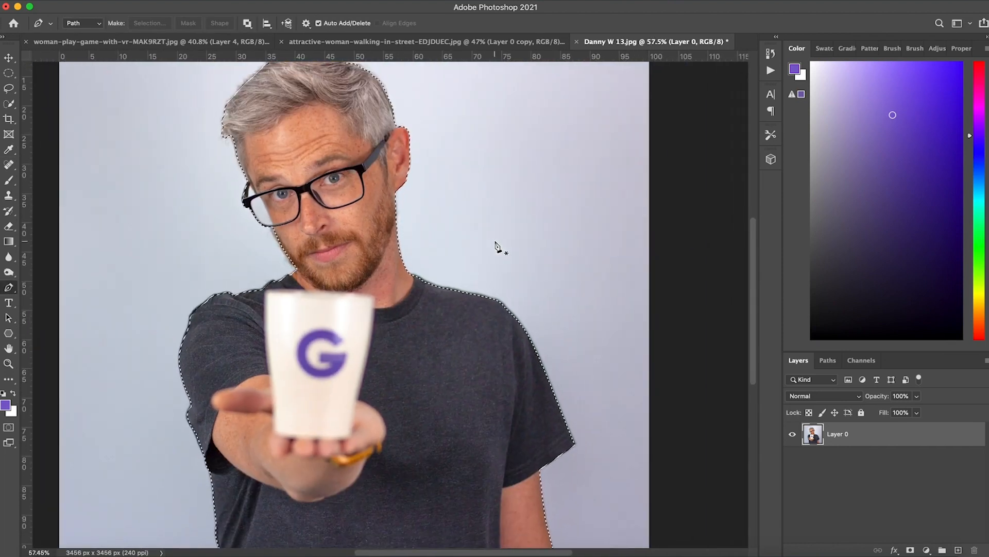
key("BackSpace")
key("super+d")
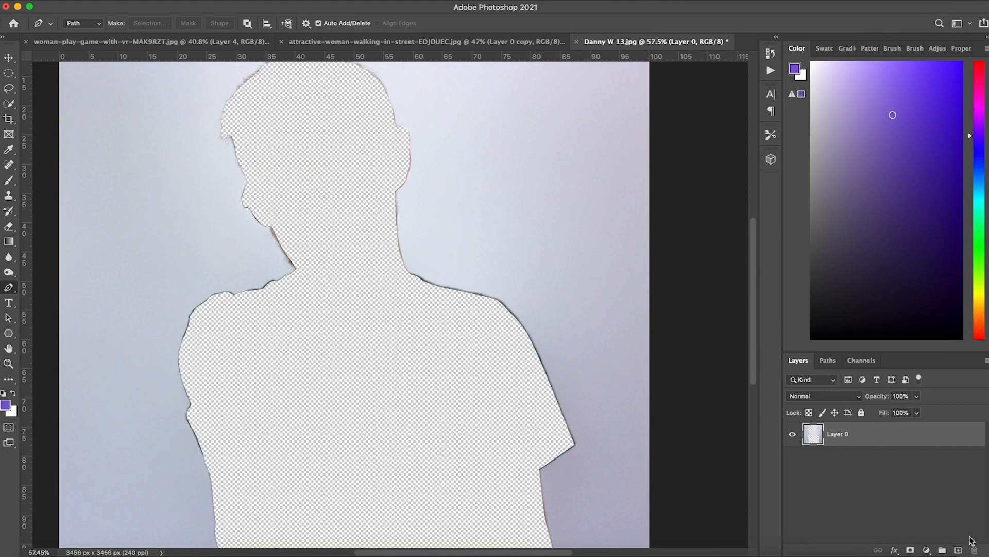
left_click(959, 550)
key("super+v")
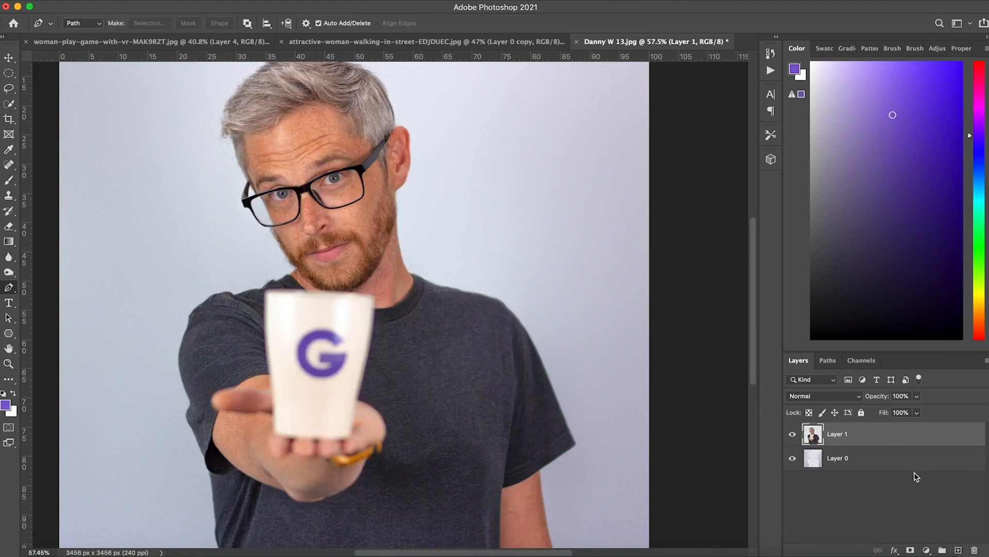
Step: Replace the original photo layer beneath the man's cut-out with a solid purple background layer
left_click(896, 468)
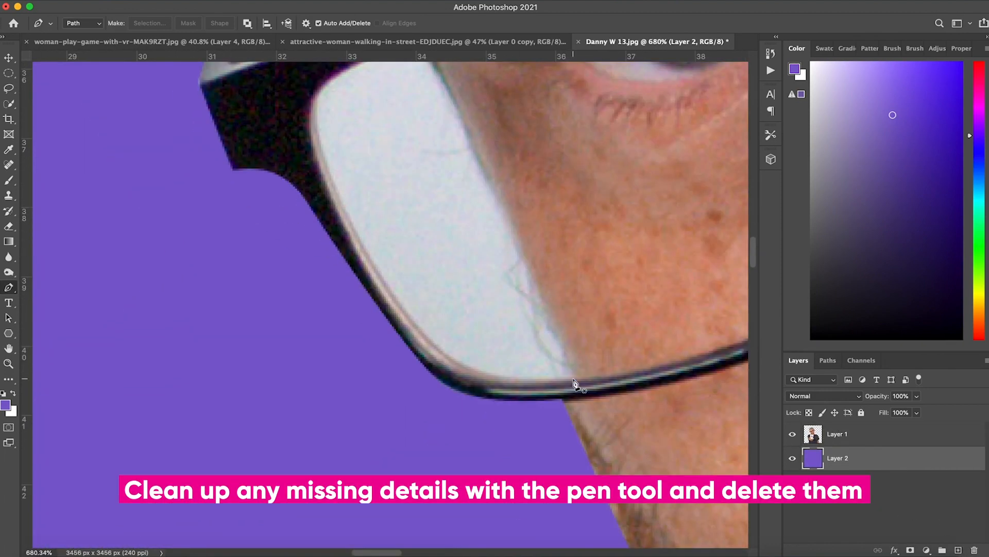
Step: Trace the leftover background inside the glasses lens with the Pen tool, delete it from the man's layer and show the purple layer
left_click_drag(427, 343, 375, 289)
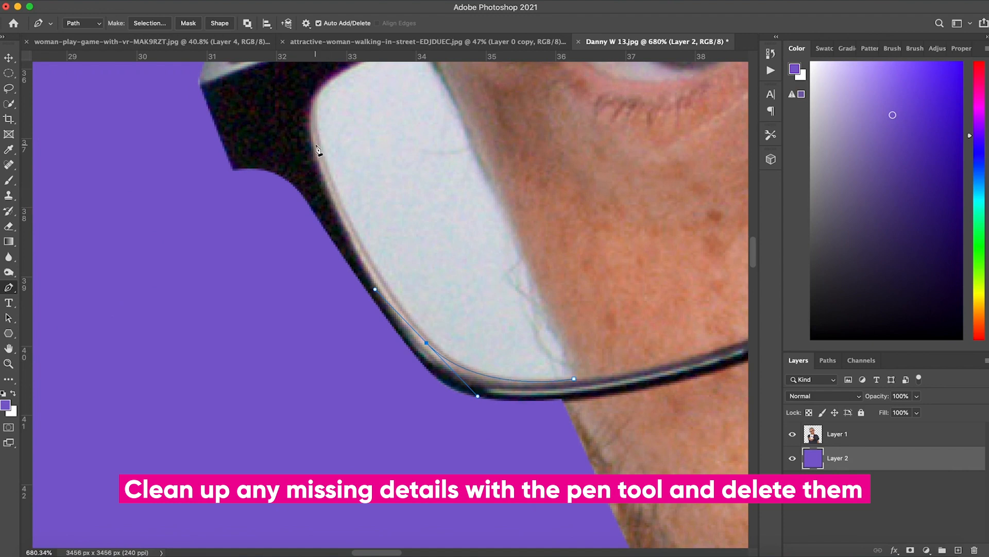
left_click(872, 445)
key("Delete")
key("ctrl+d")
left_click(430, 209)
left_click(331, 246)
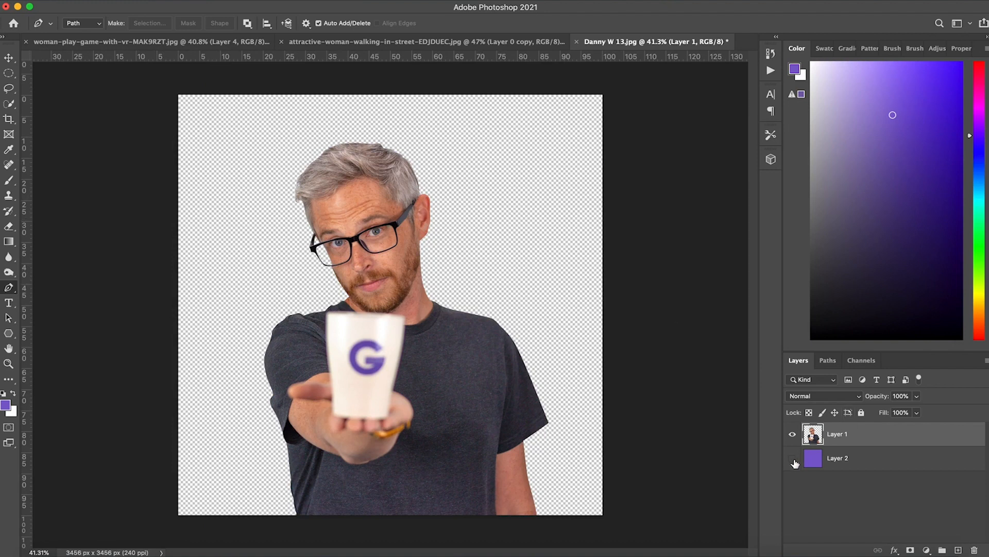
left_click(793, 458)
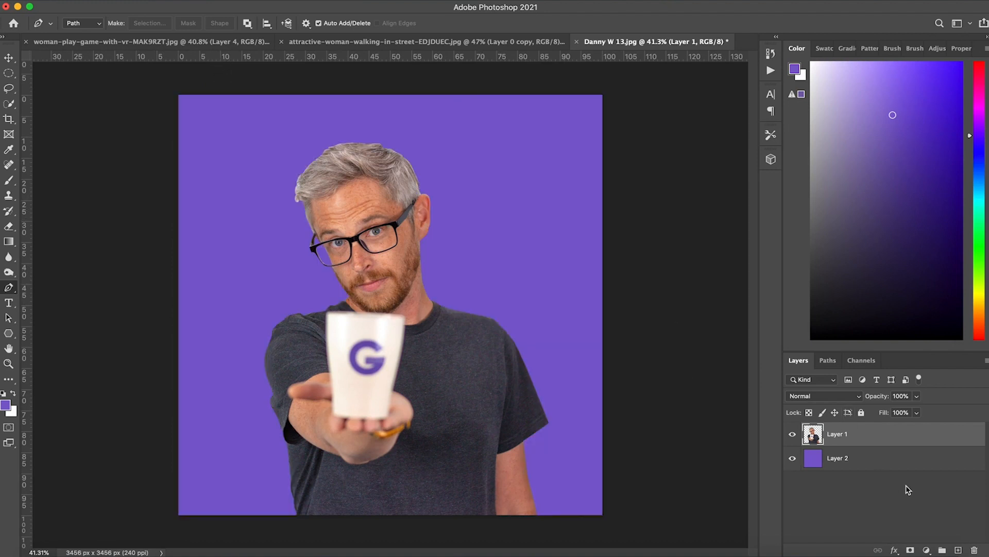
Step: Add a white outside stroke of 51 px at 100% opacity around the man's cut-out
double_click(883, 442)
left_click(504, 172)
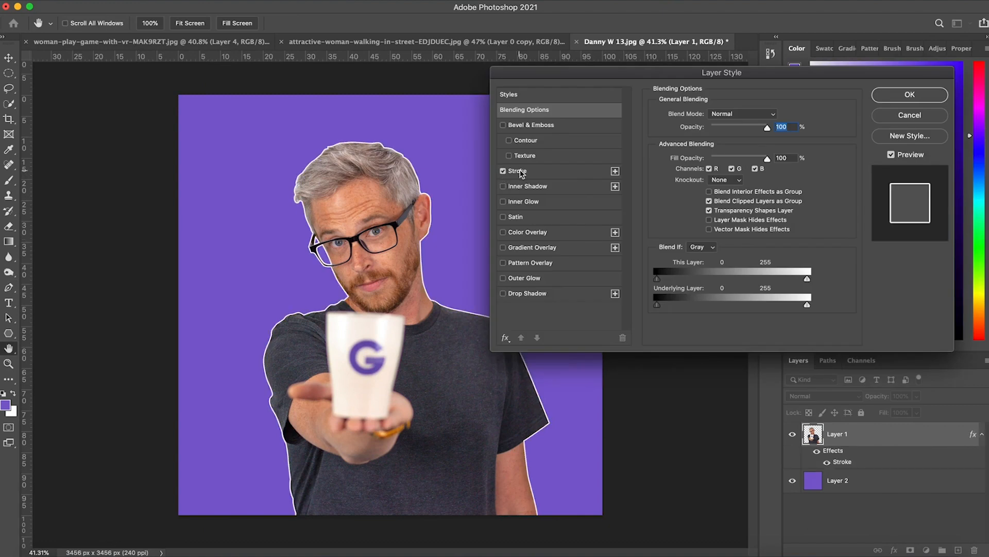
left_click(525, 171)
left_click_drag(707, 114, 711, 114)
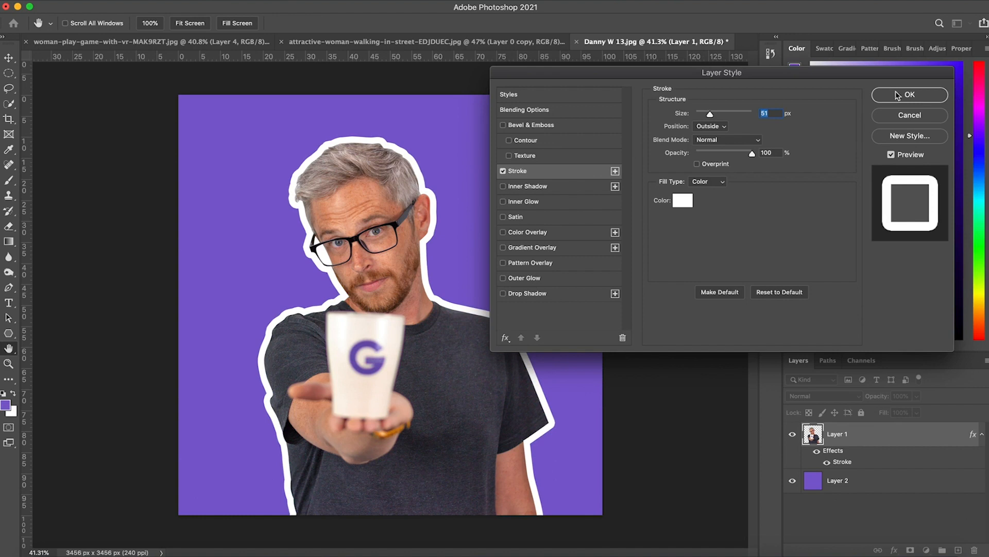
left_click(898, 96)
key("p")
scroll(465, 129, "up", 6)
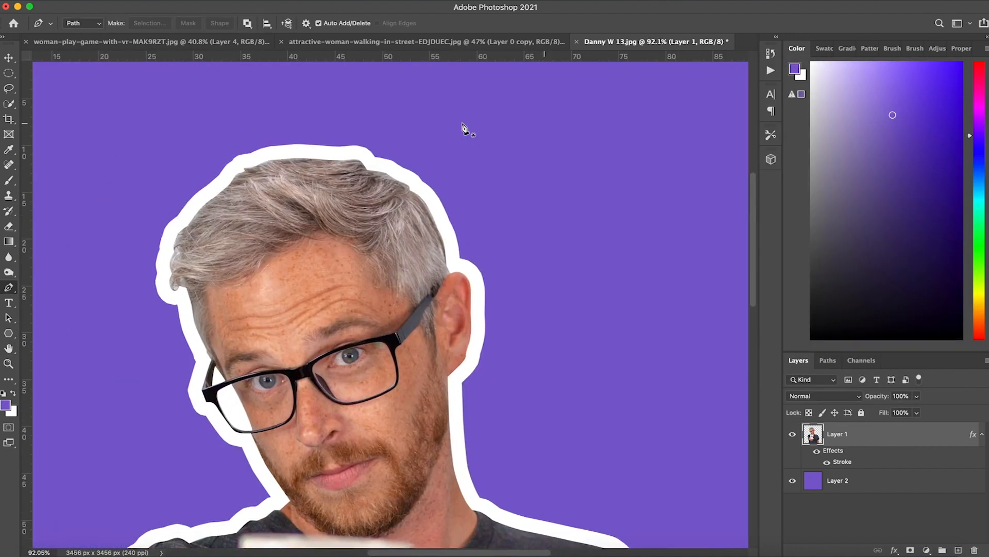
scroll(465, 129, "down", 6)
Step: Enlarge the outlined cut-out slightly with Free Transform
key("v")
key("super+t")
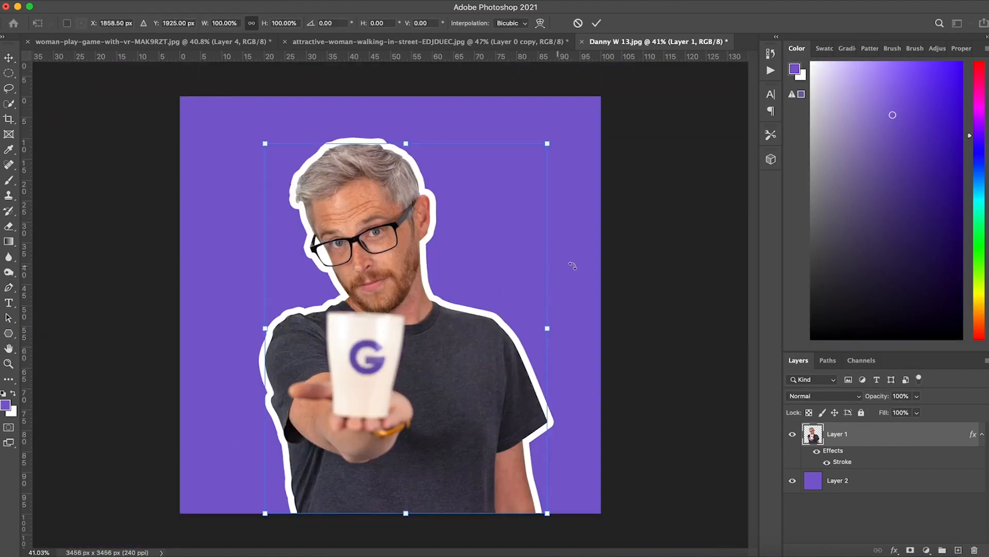
left_click_drag(550, 153, 544, 101)
key("Return")
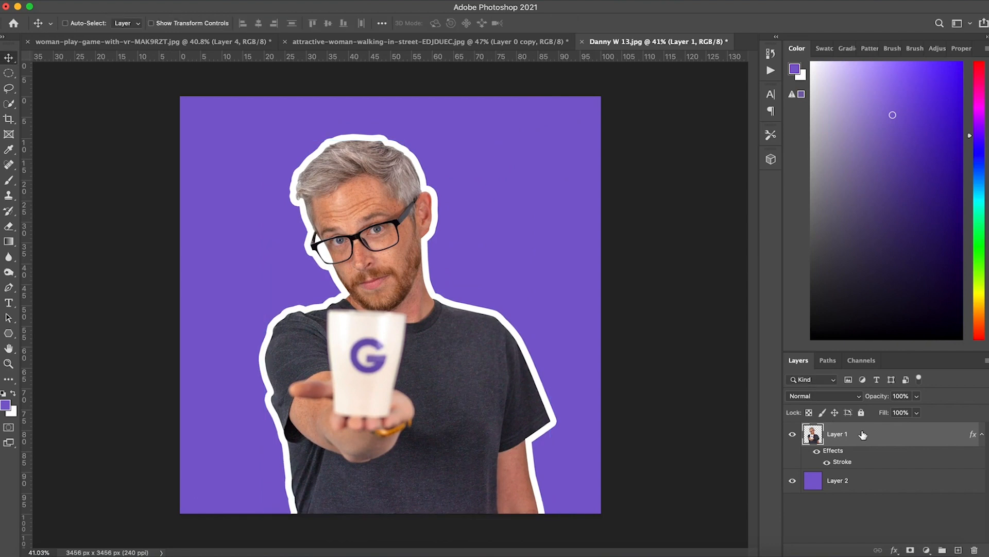
Step: Rasterize the layer style of the man's cut-out and rescale the cut-out together with its stroke
right_click(863, 434)
left_click(766, 229)
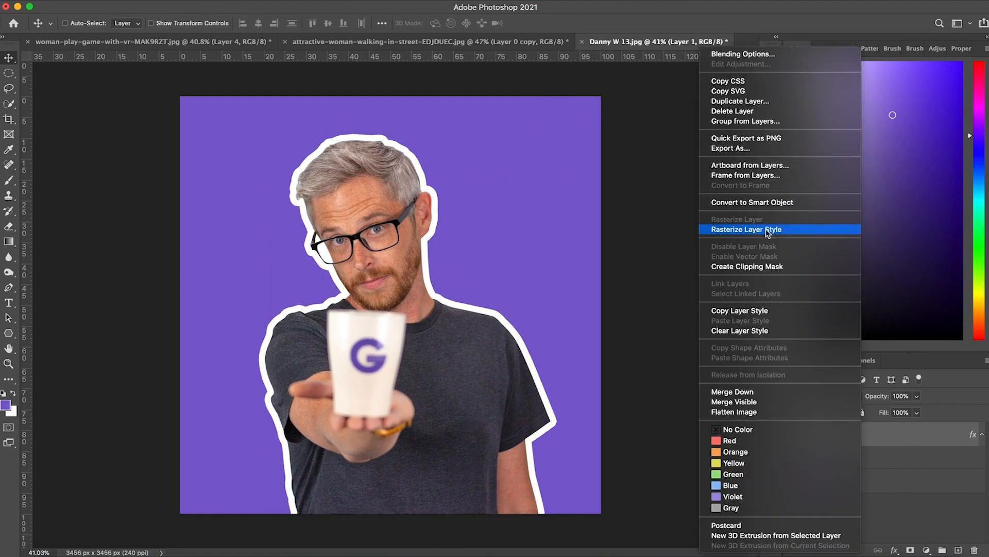
key("super+t")
left_click_drag(558, 133, 557, 161)
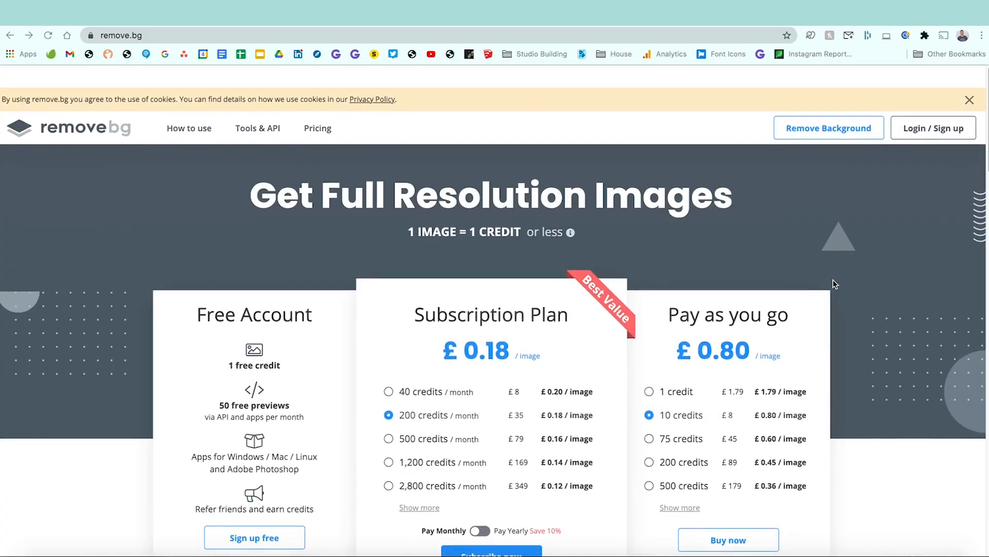
Step: Review the plans on the remove.bg pricing page in the browser, switching the subscription plan to yearly payment
scroll(833, 283, "down", 3)
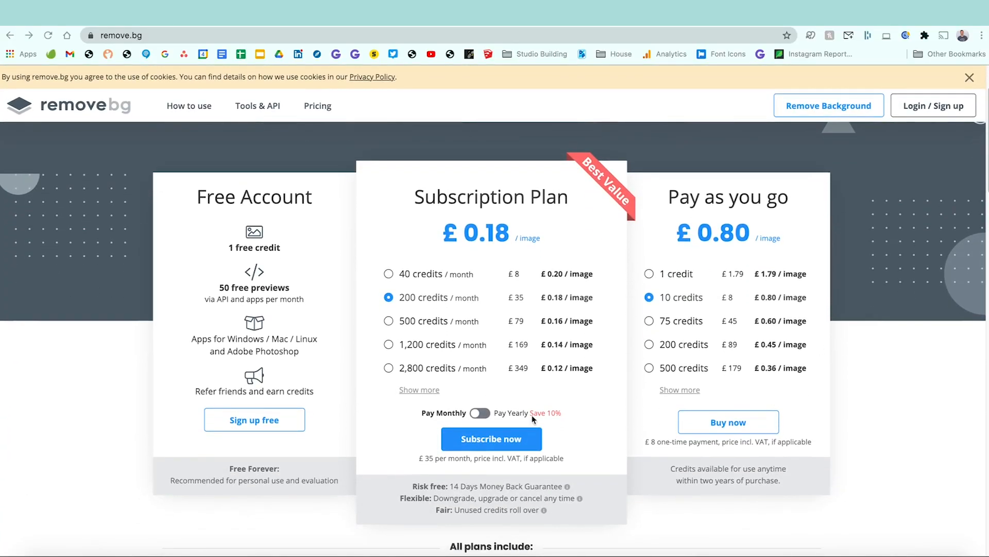
left_click(479, 415)
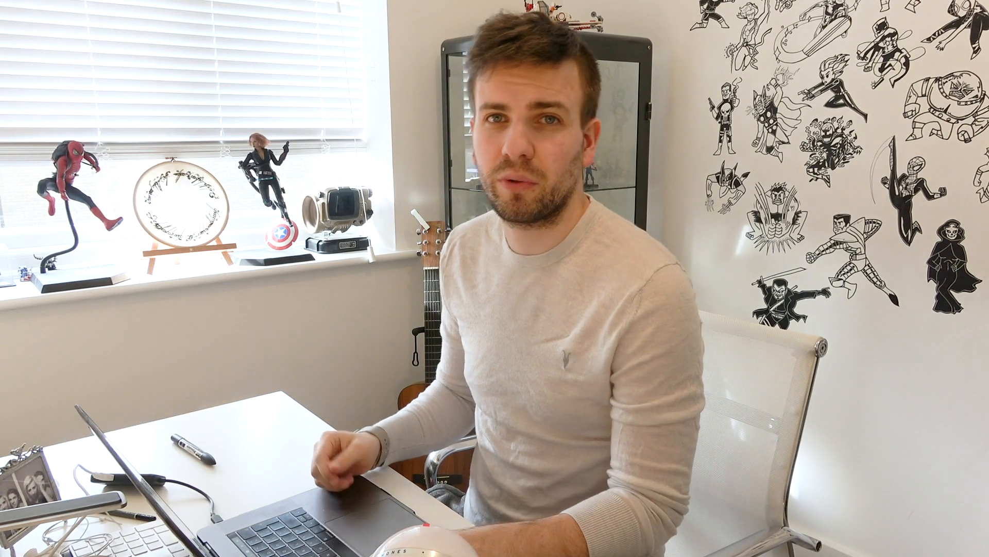